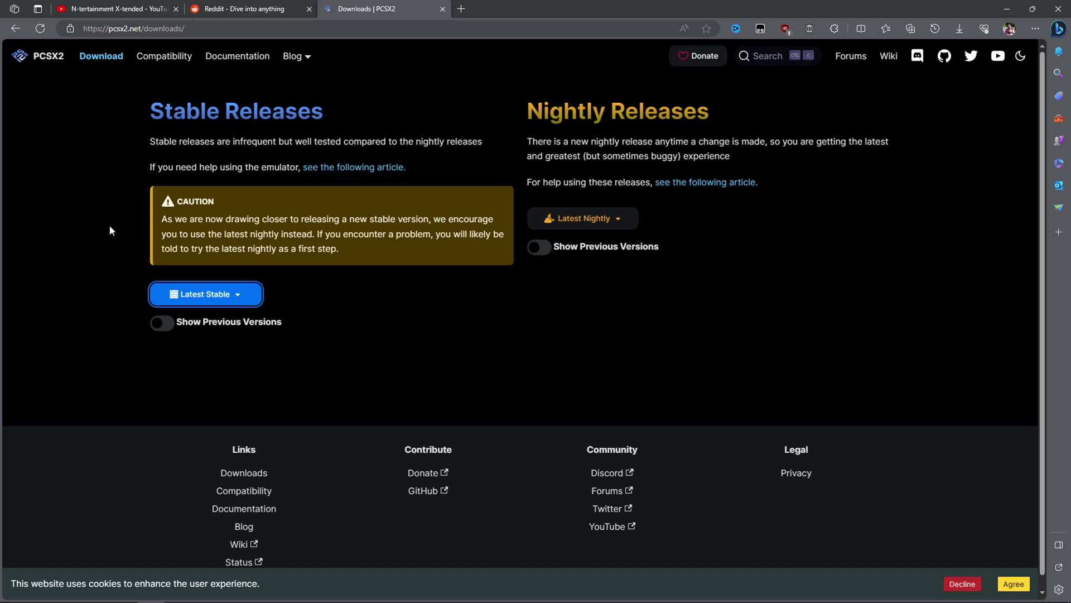
# - Download the latest nightly Windows build of PCSX2, v1.7.5067, after checking the stable release options
pyautogui.click(216, 302)
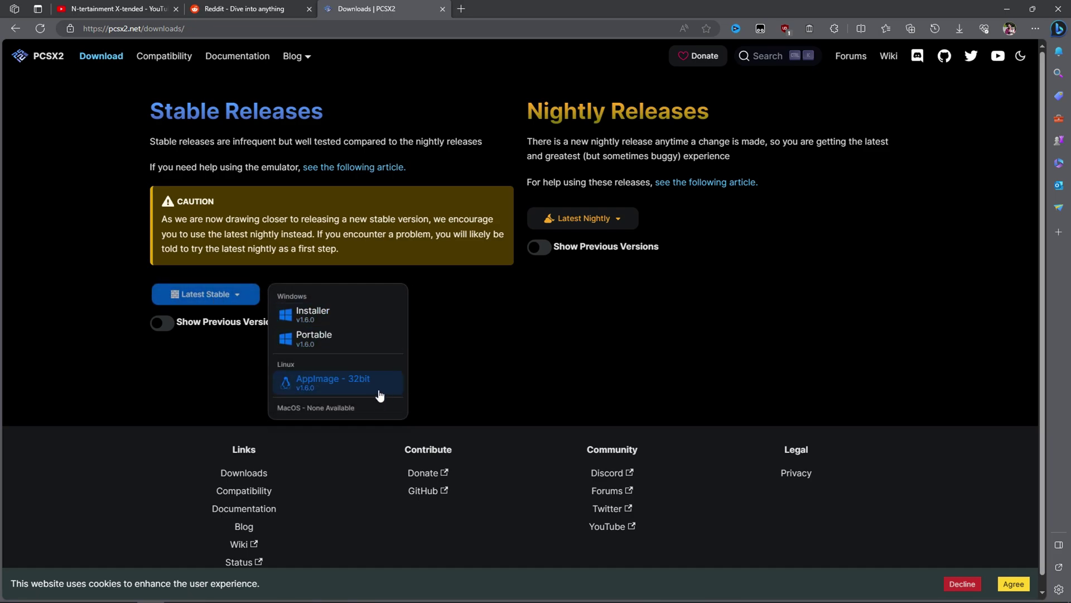
pyautogui.click(74, 365)
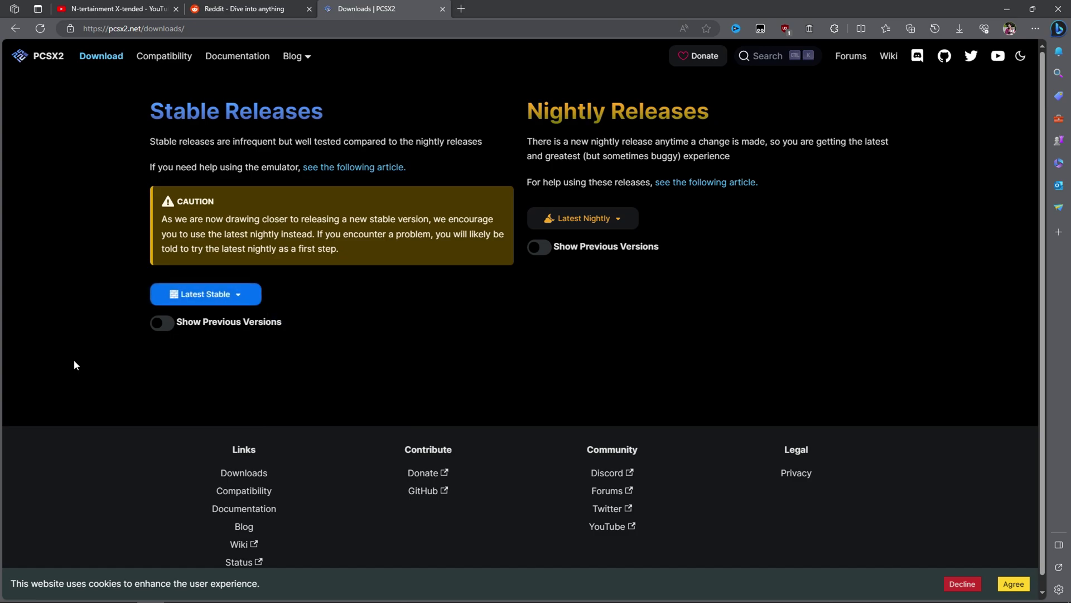
pyautogui.click(621, 221)
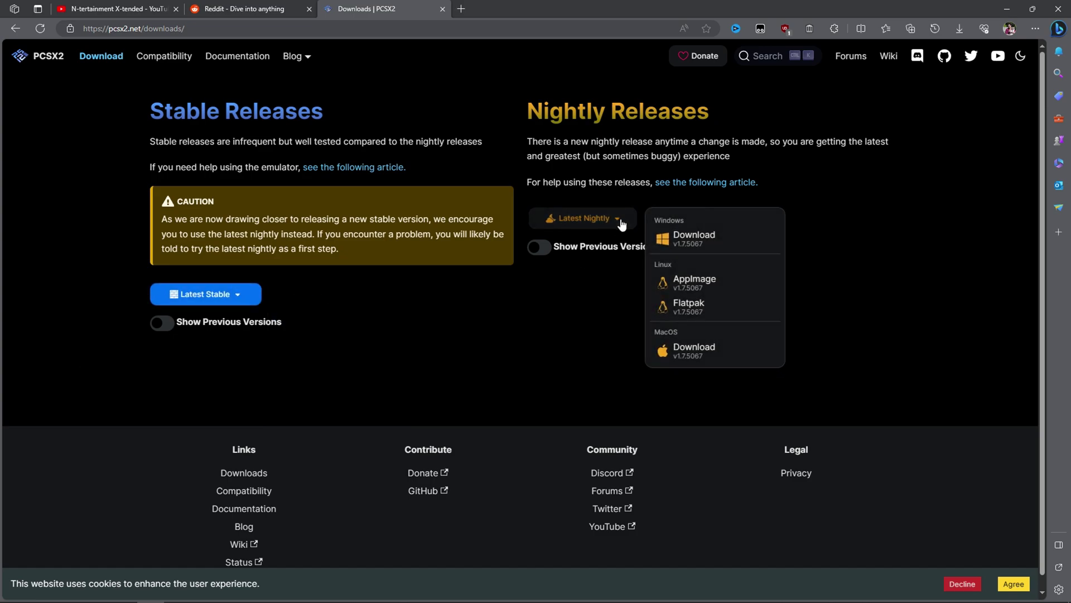
pyautogui.click(718, 244)
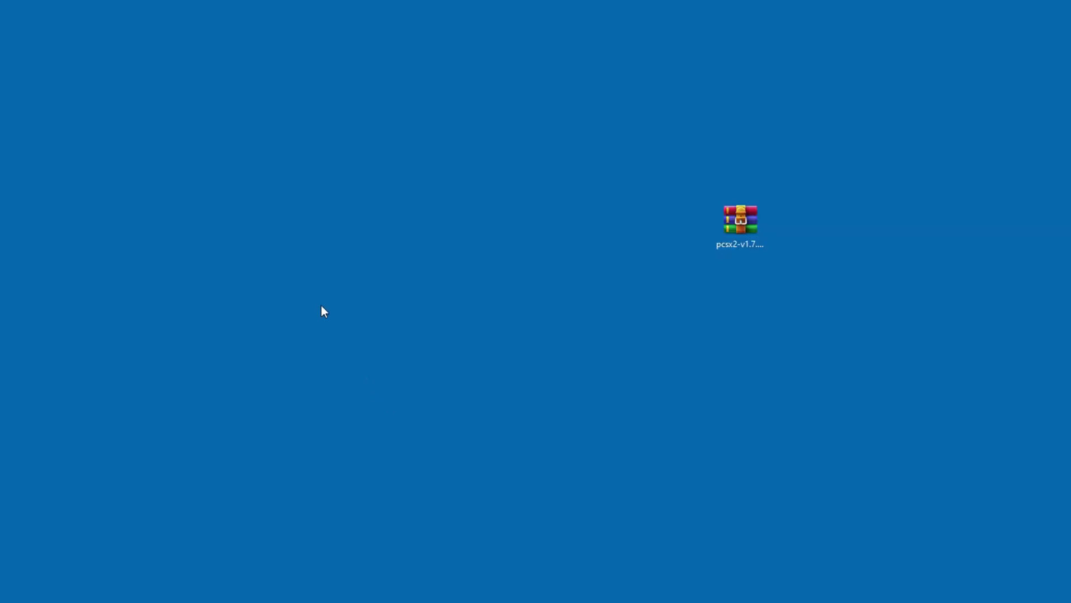
# - Create a new folder on the desktop and name it PCSX2
pyautogui.rightClick(322, 306)
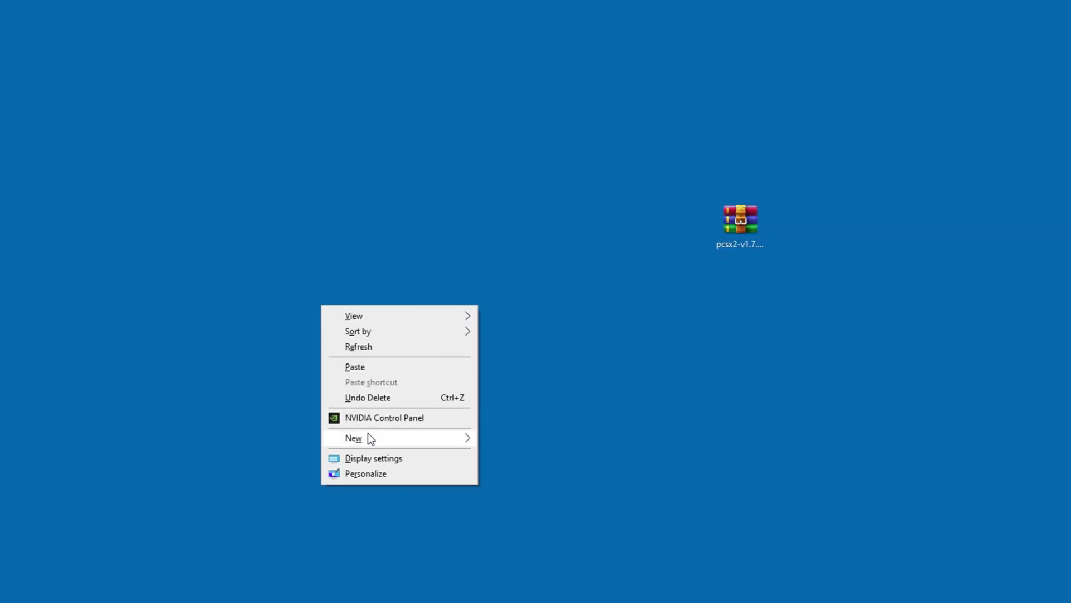
pyautogui.moveTo(367, 433)
pyautogui.click(509, 437)
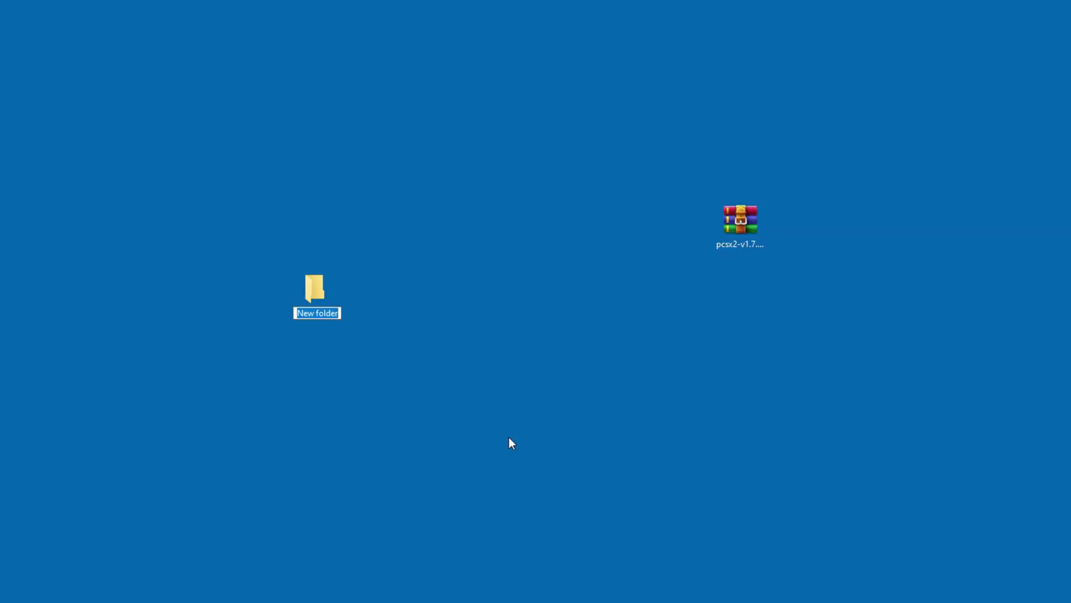
pyautogui.write('PCSX2')
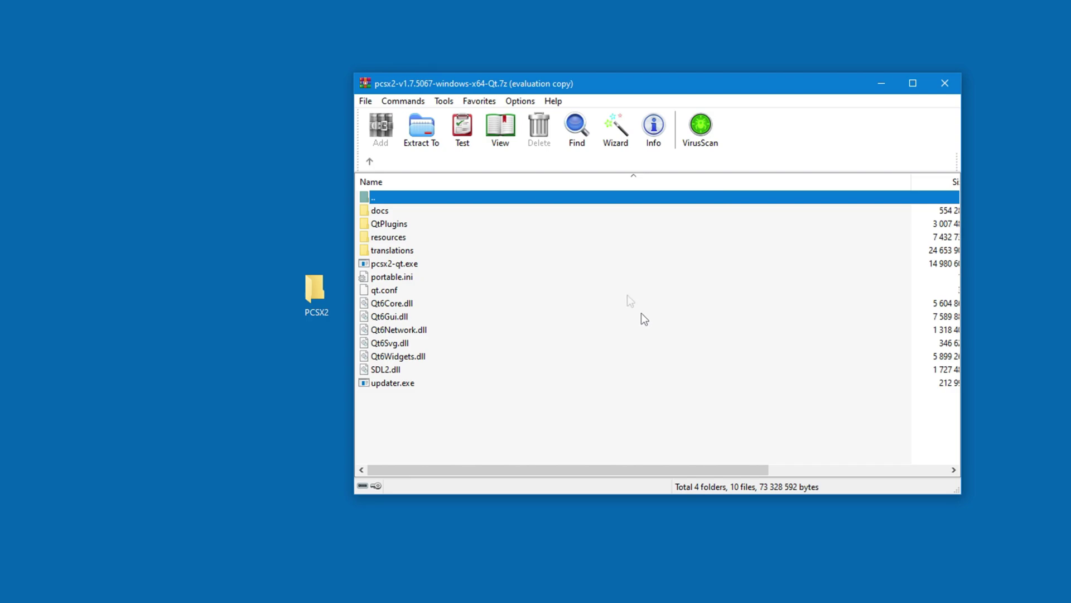
# - Extract all files and folders, from docs through updater.exe, from the nightly archive into the desktop PCSX2 folder
pyautogui.click(386, 211)
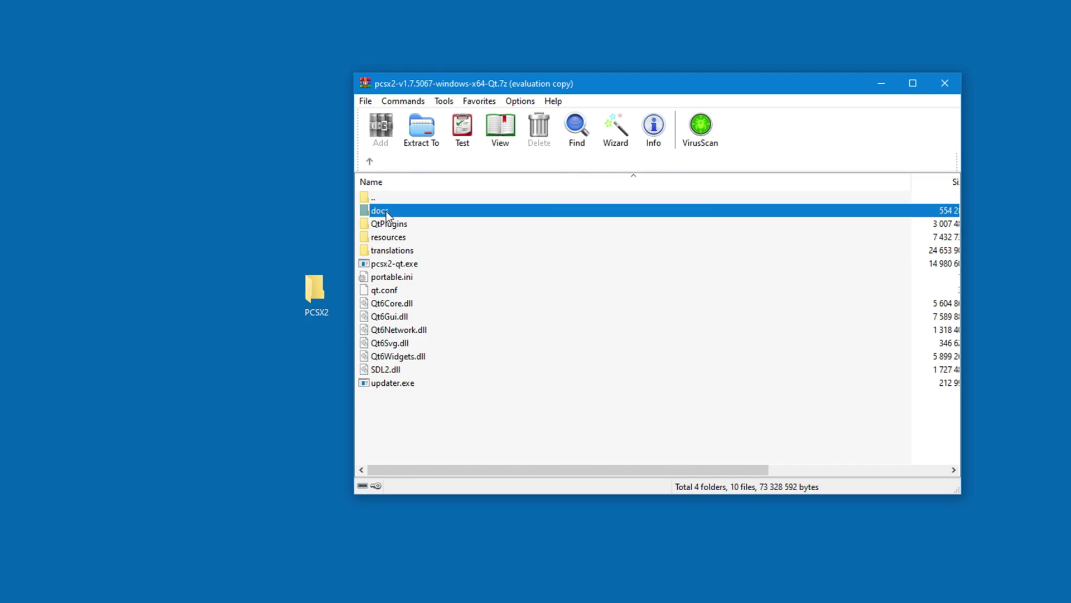
pyautogui.keyDown('shift'); pyautogui.click(397, 382); pyautogui.keyUp('shift')
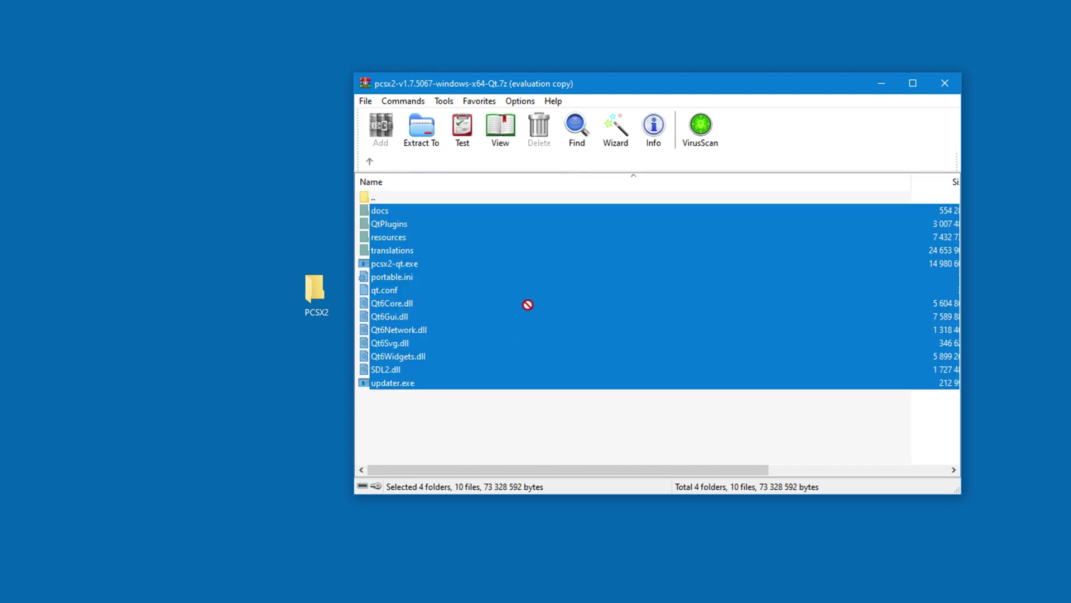
pyautogui.moveTo(528, 304); pyautogui.dragTo(316, 291)
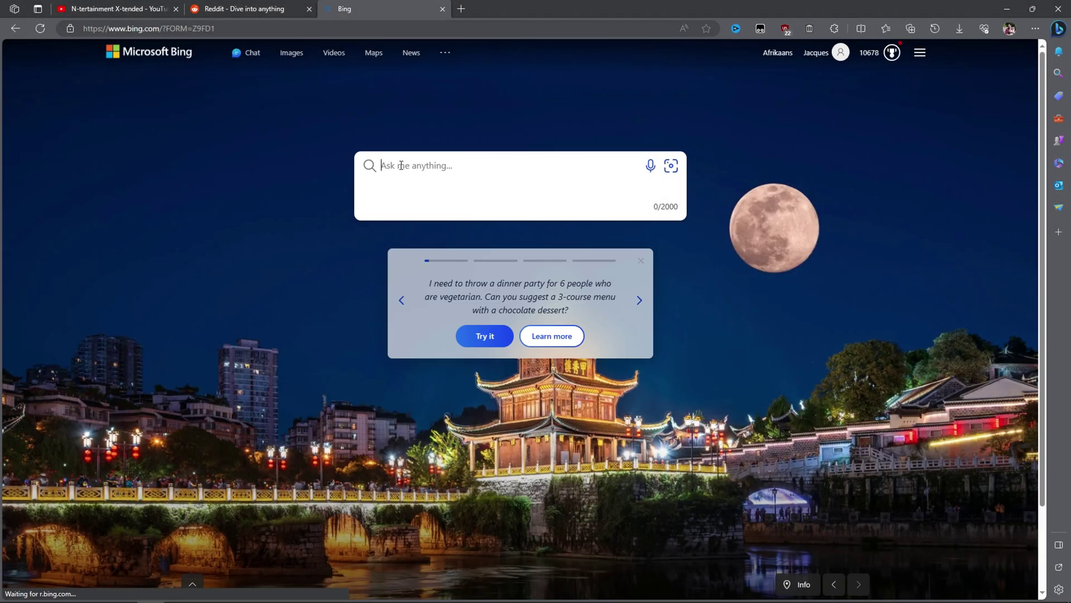
# - Enter the web search query "SCPH-70012_BIOS_V12_USA_200 pcsx2" on Bing to find the PS2 BIOS files
pyautogui.rightClick(401, 166)
pyautogui.click(436, 253)
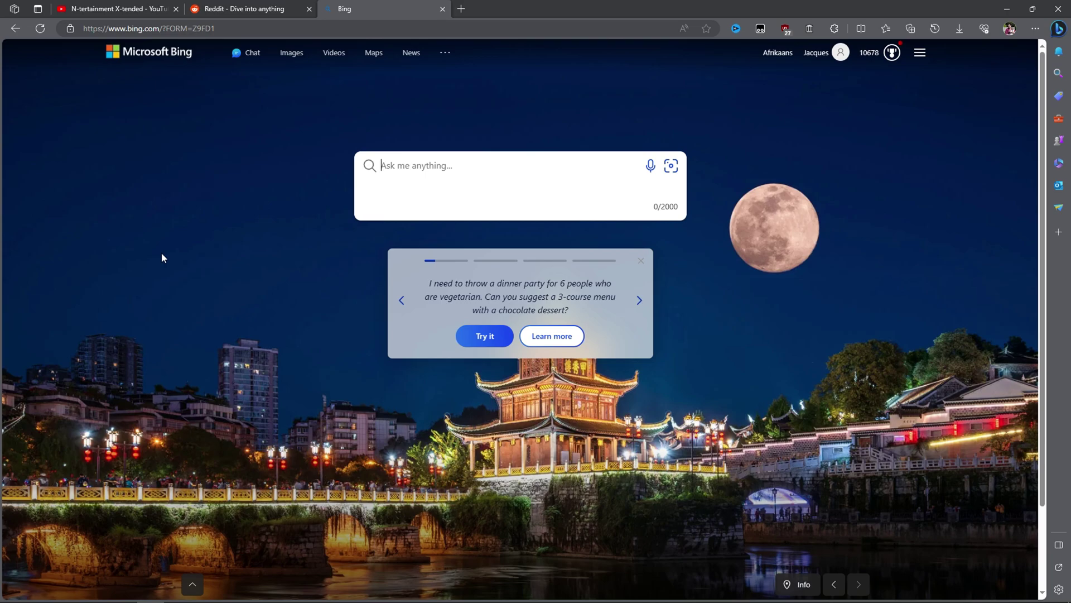
pyautogui.rightClick(393, 166)
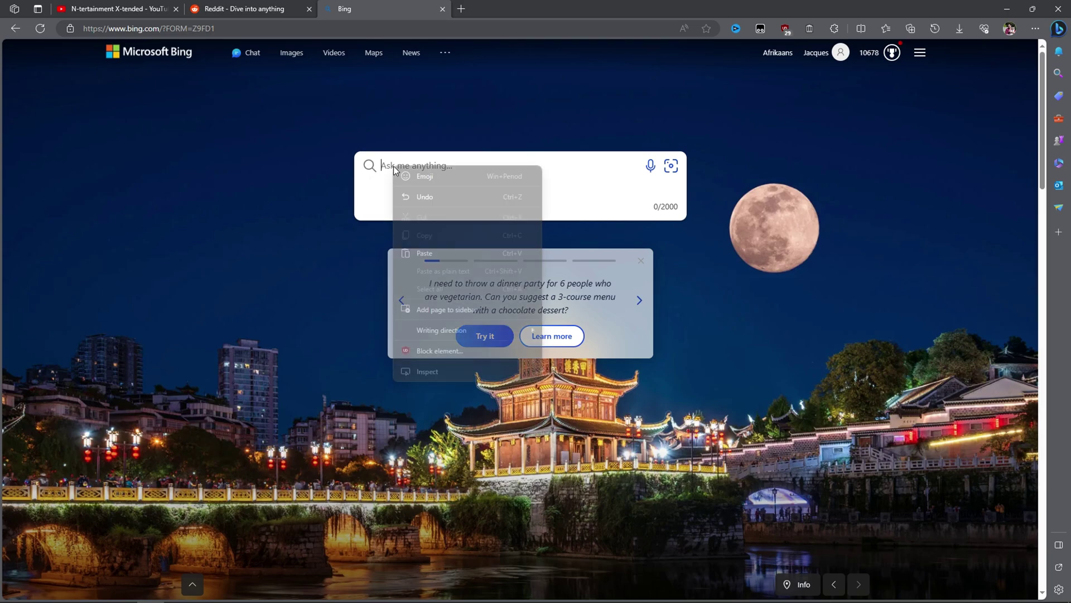
pyautogui.click(419, 251)
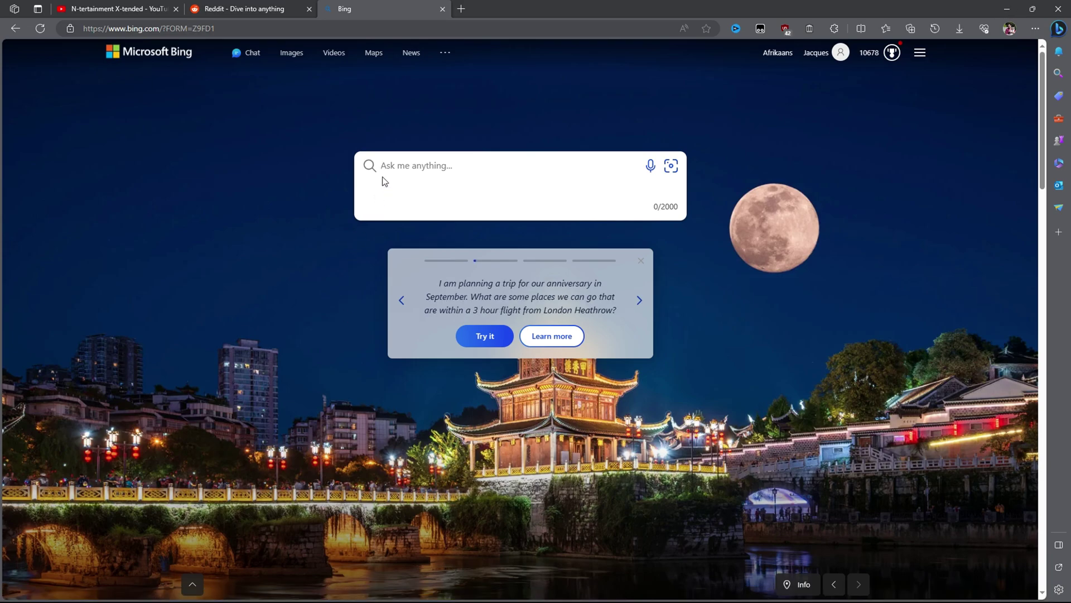
pyautogui.rightClick(396, 161)
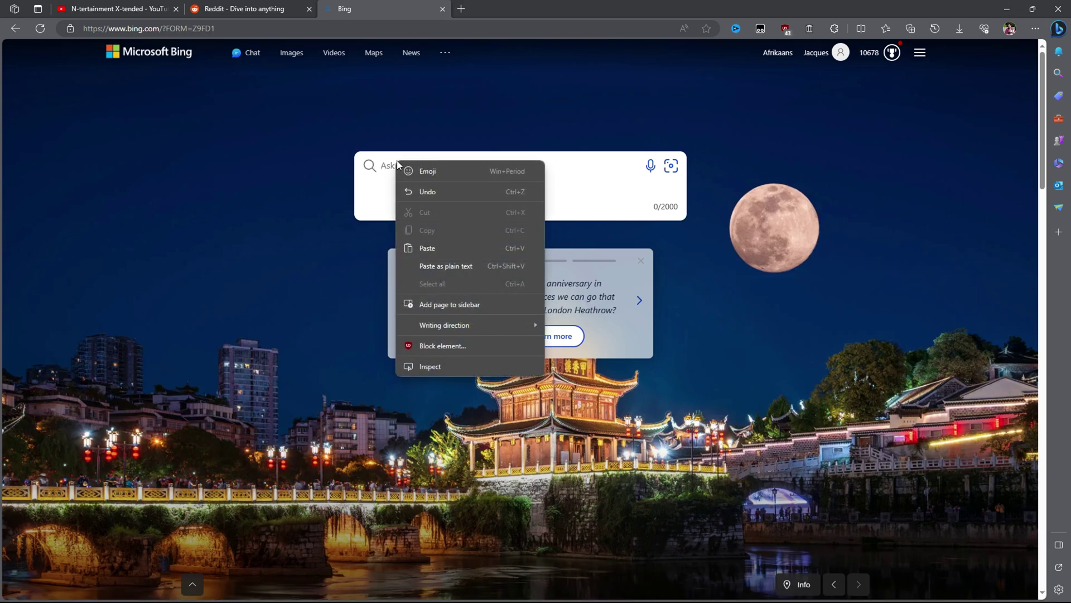
pyautogui.click(437, 242)
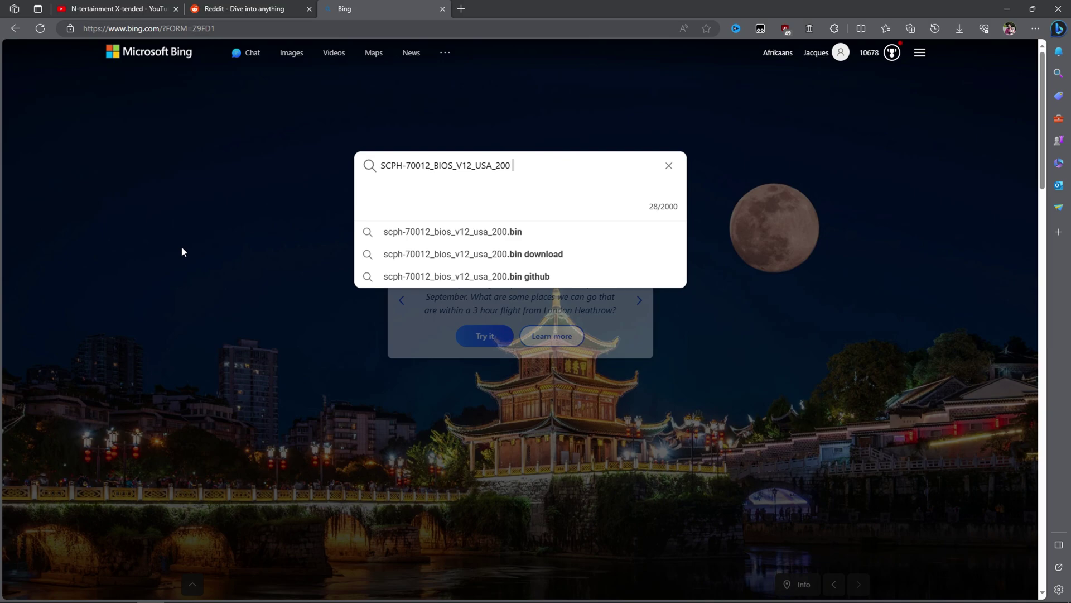
pyautogui.write('pcsx2')
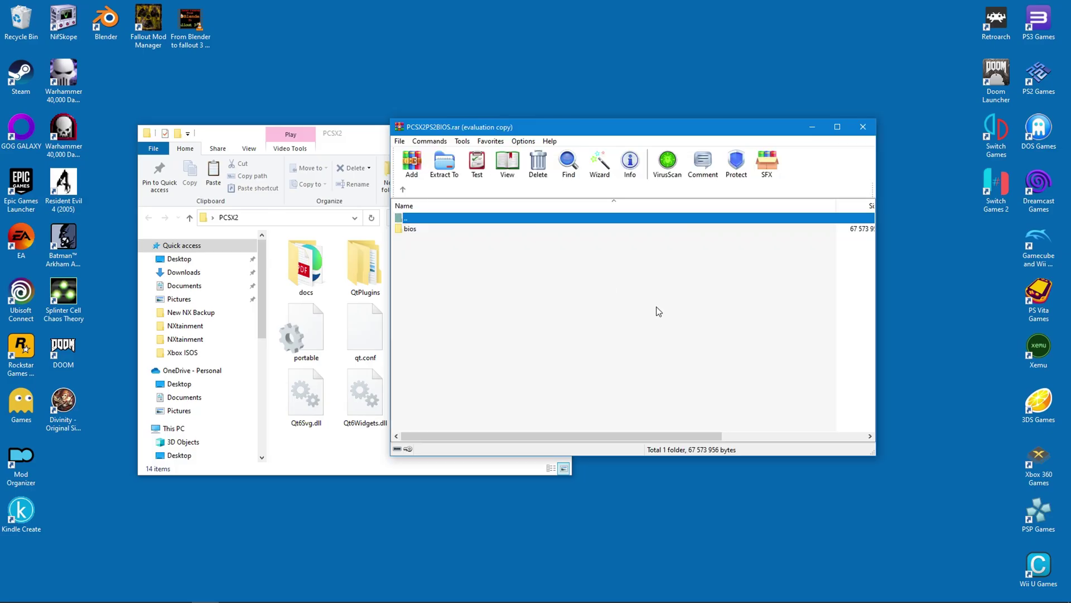
# - Extract the bios folder from PCSX2PS2BIOS.rar into the PCSX2 folder and look through its files
pyautogui.moveTo(480, 127); pyautogui.dragTo(679, 132)
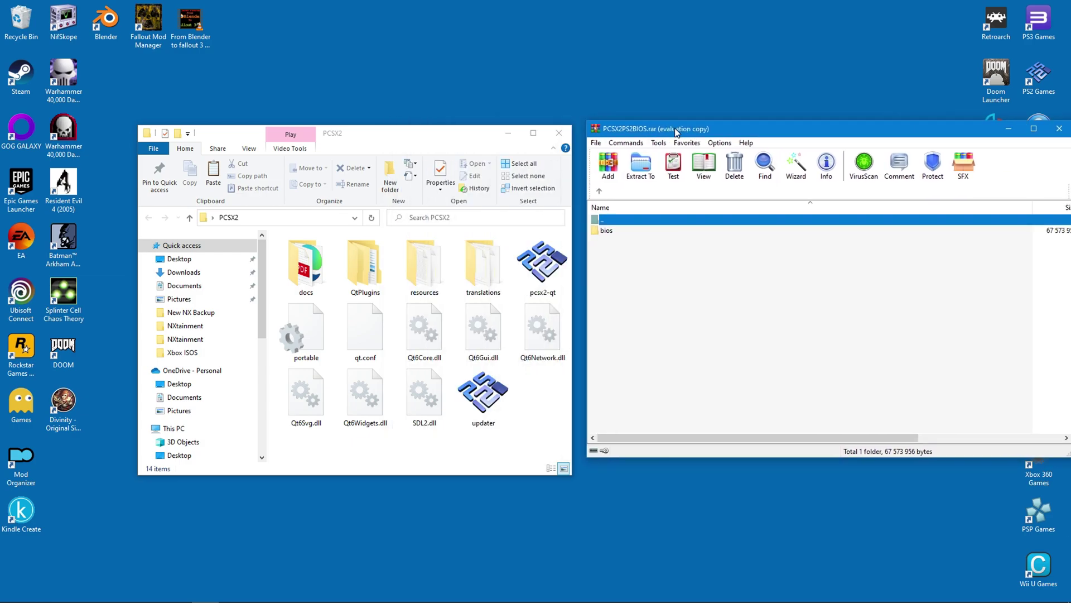
pyautogui.moveTo(606, 236); pyautogui.dragTo(540, 424)
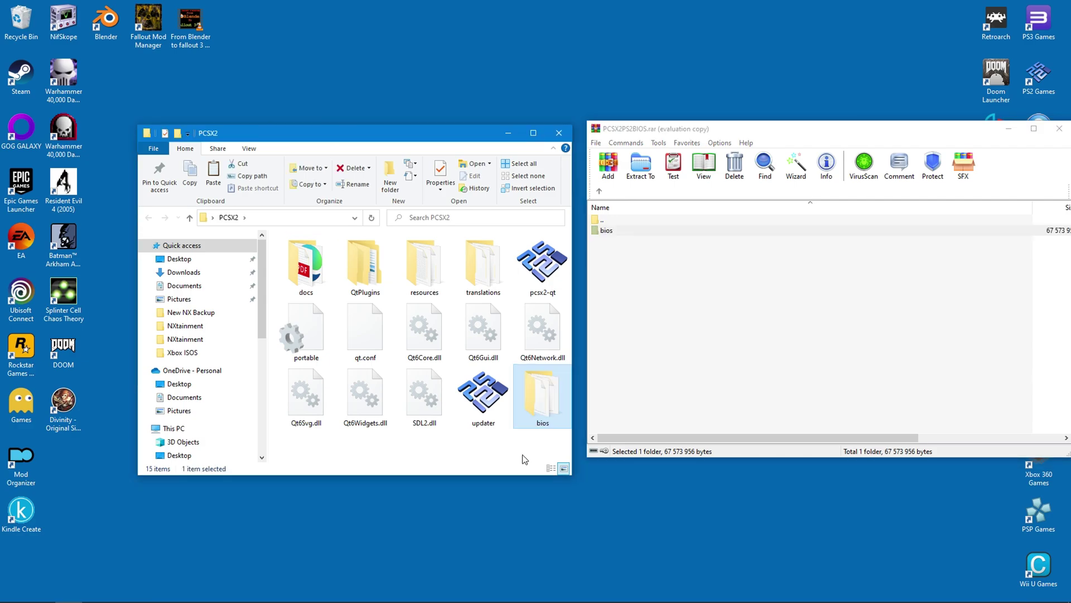
pyautogui.doubleClick(534, 395)
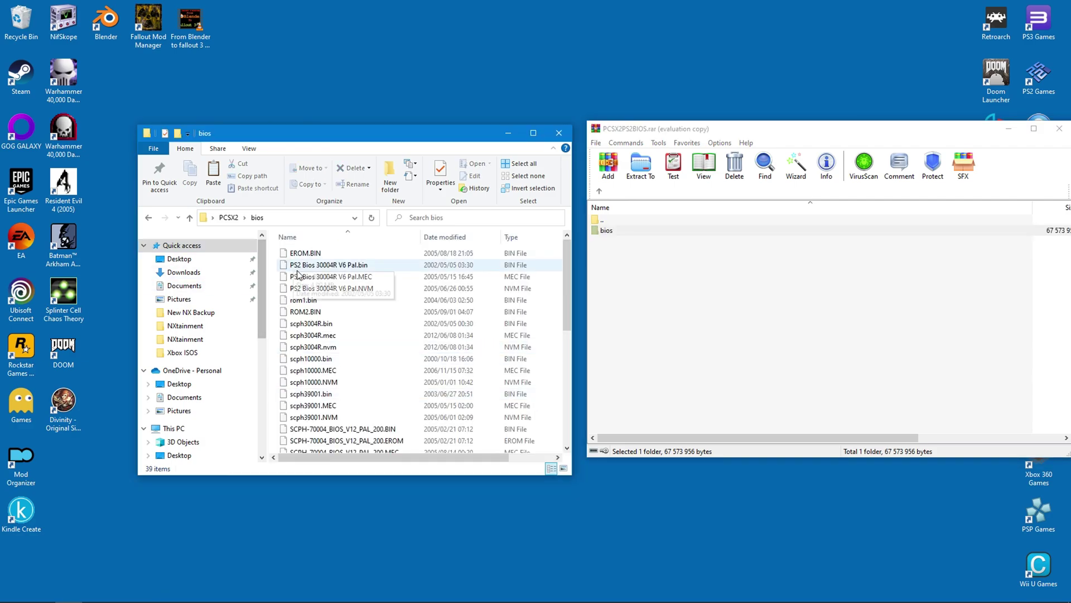
pyautogui.scroll(-6, 301, 279)
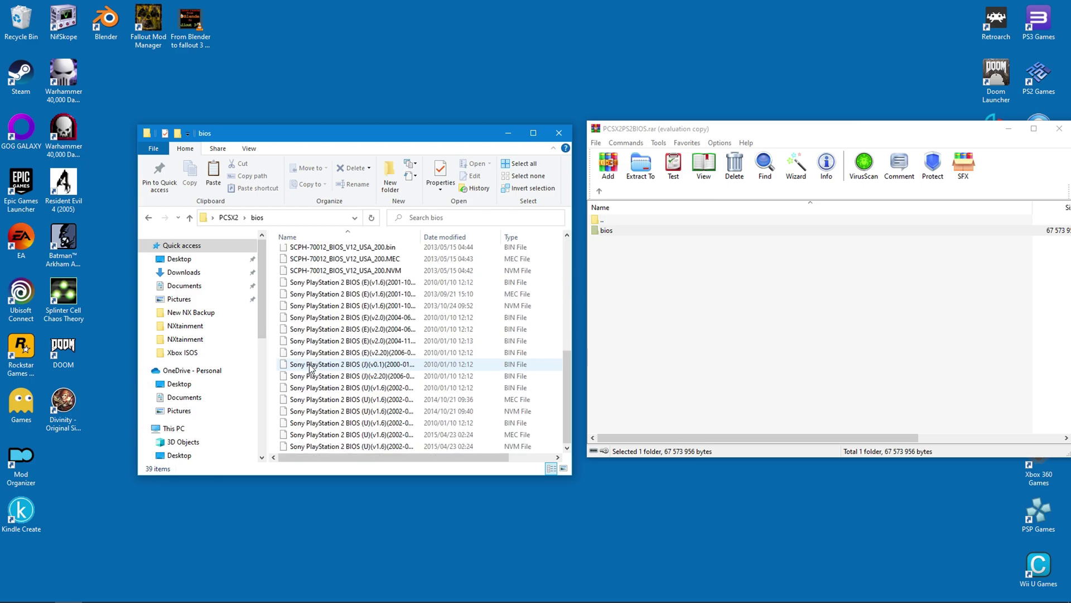
pyautogui.scroll(6, 311, 368)
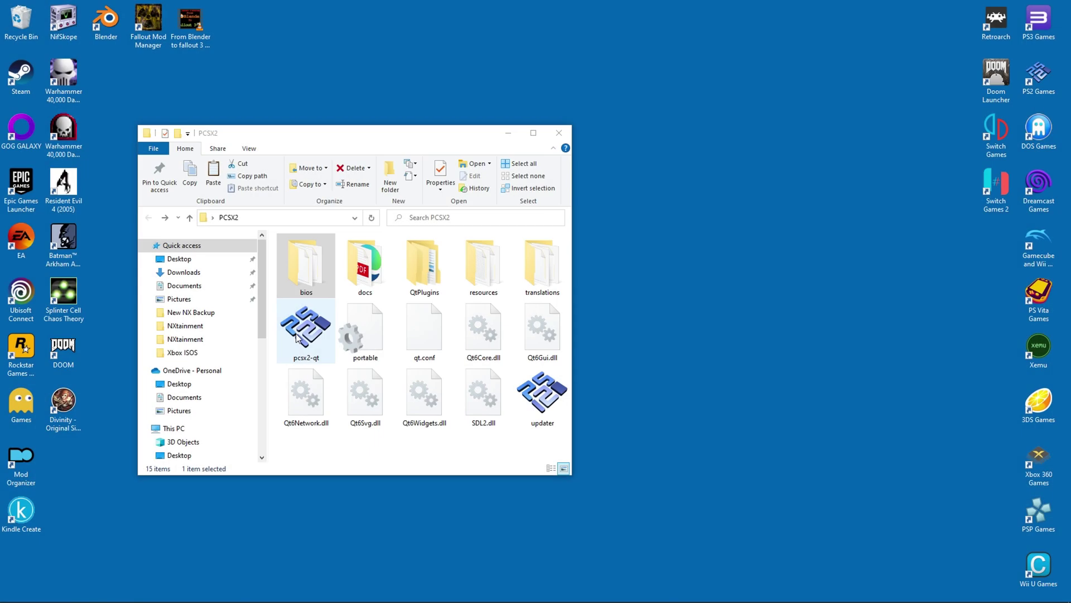
# - Launch pcsx2-qt, set the setup wizard's language to English (en) and theme to Cobalt Sky (Blue) [Dark], and continue to the BIOS page
pyautogui.doubleClick(297, 338)
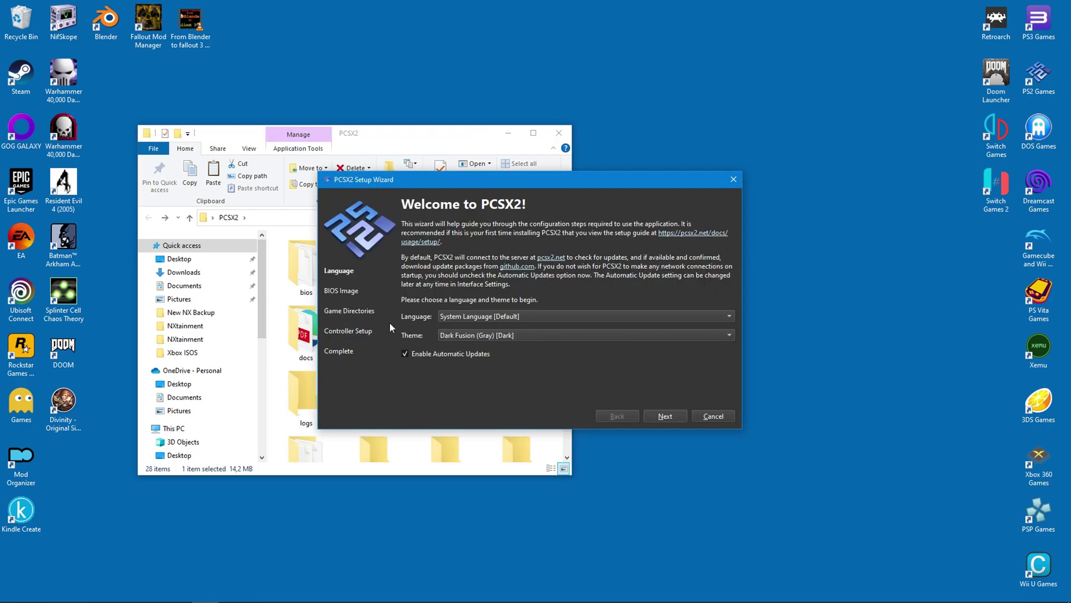
pyautogui.click(498, 316)
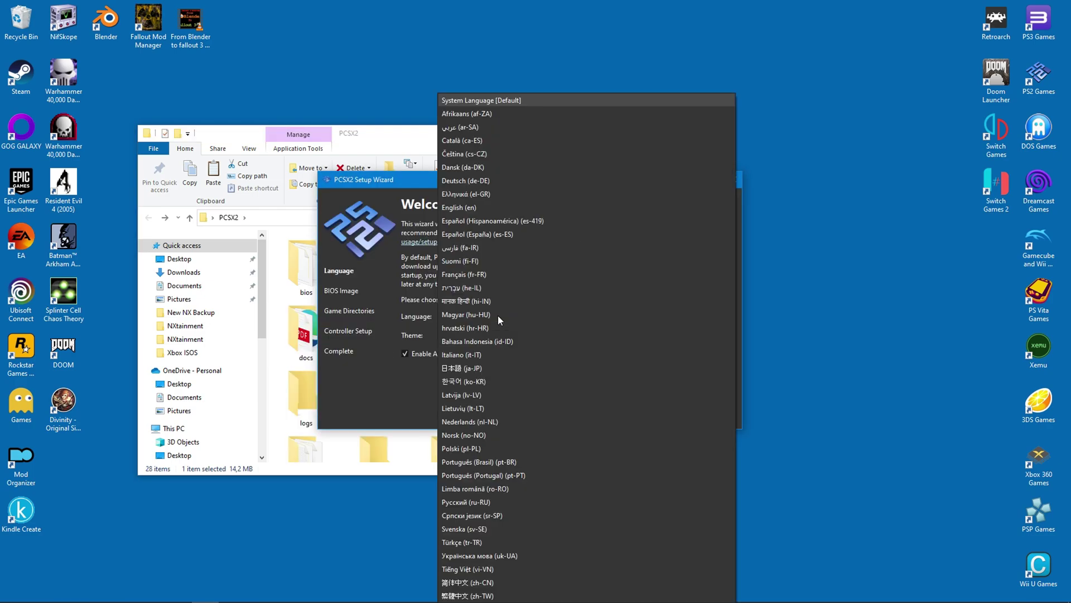
pyautogui.click(481, 208)
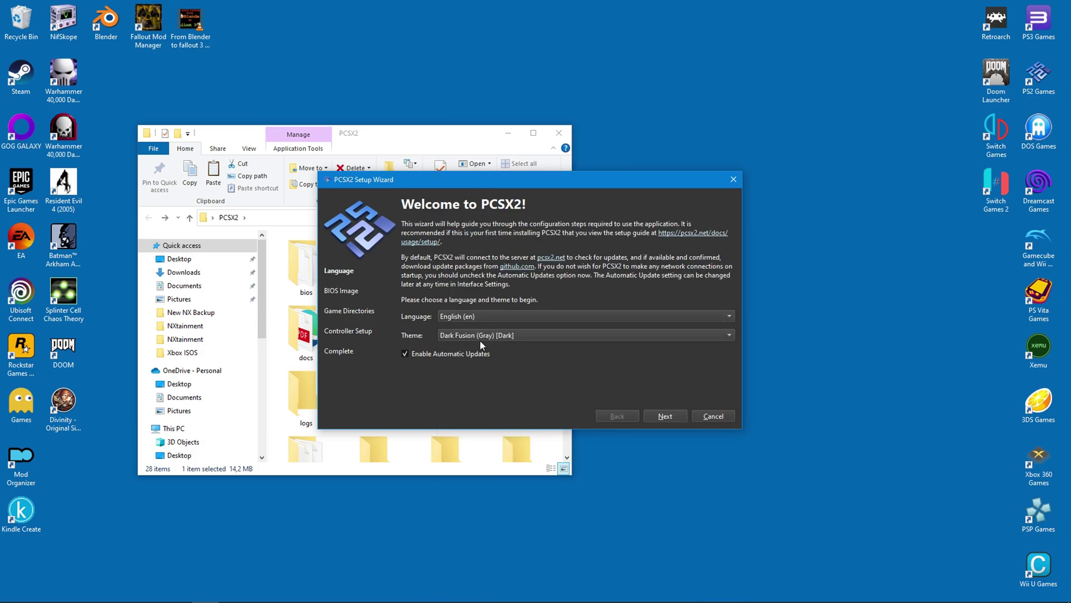
pyautogui.click(522, 334)
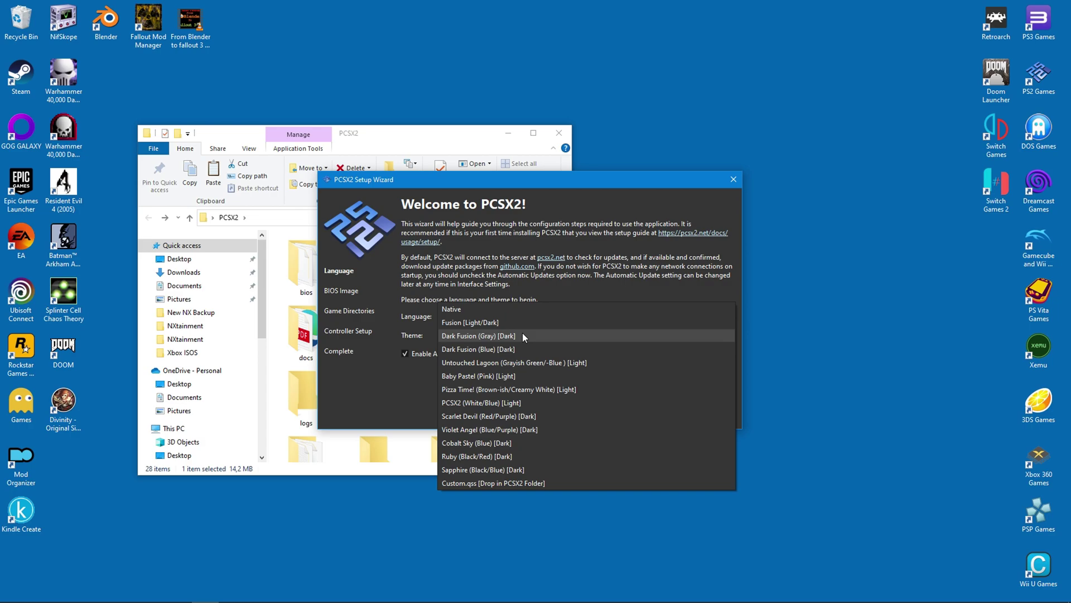
pyautogui.click(491, 442)
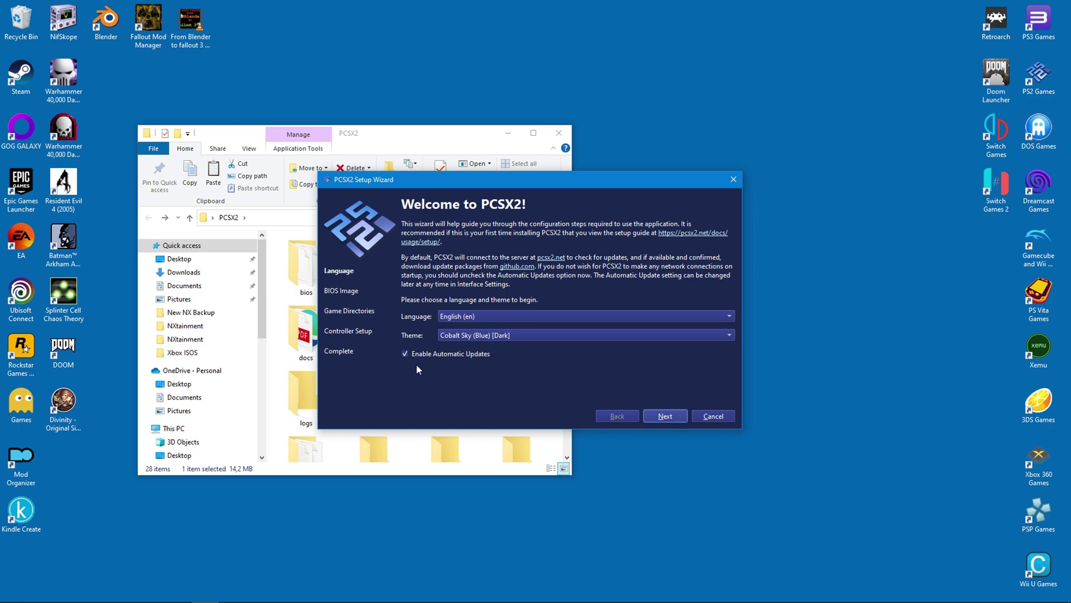
pyautogui.click(660, 420)
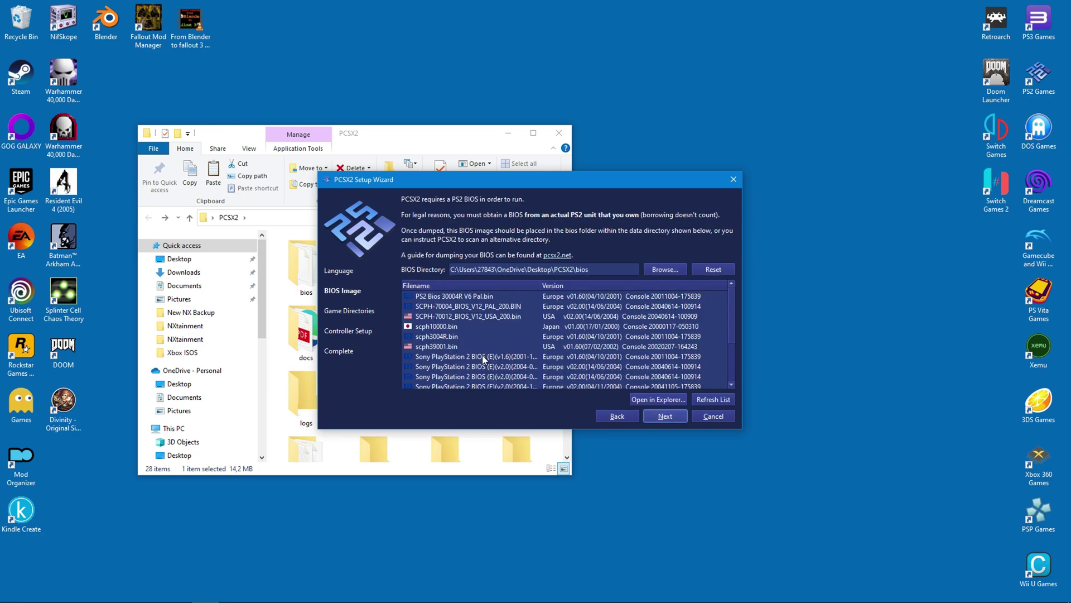
# - Choose SCPH-70012_BIOS_V12_USA_200.bin as the BIOS image and continue to the game directories page
pyautogui.scroll(-2, 558, 327)
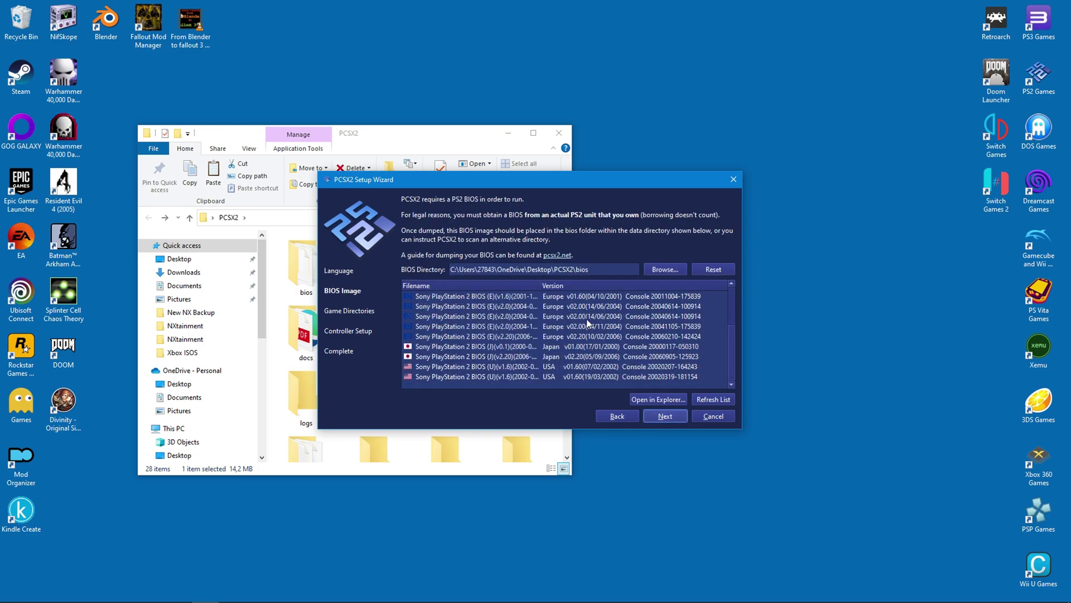
pyautogui.scroll(2, 587, 322)
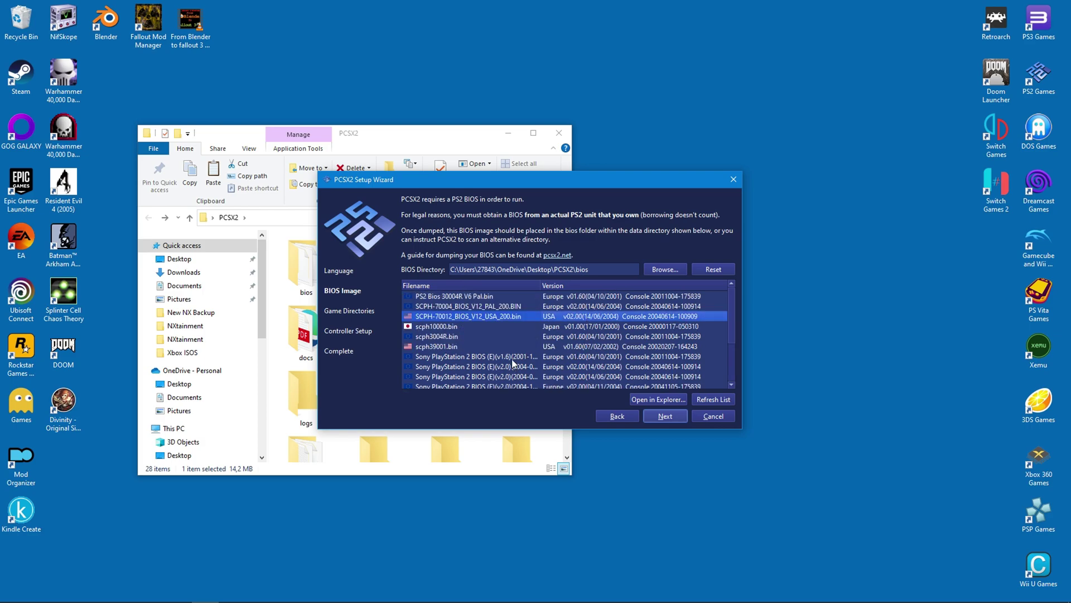
pyautogui.click(665, 417)
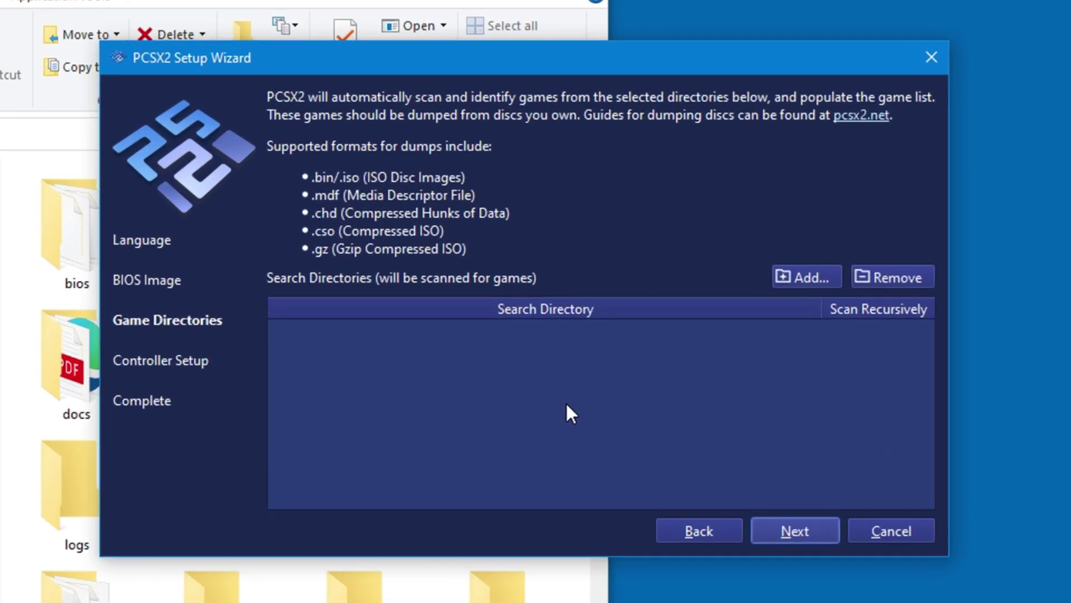
# - Add C:\PCSX2\Games as a game search directory and set it to be scanned recursively
pyautogui.click(783, 279)
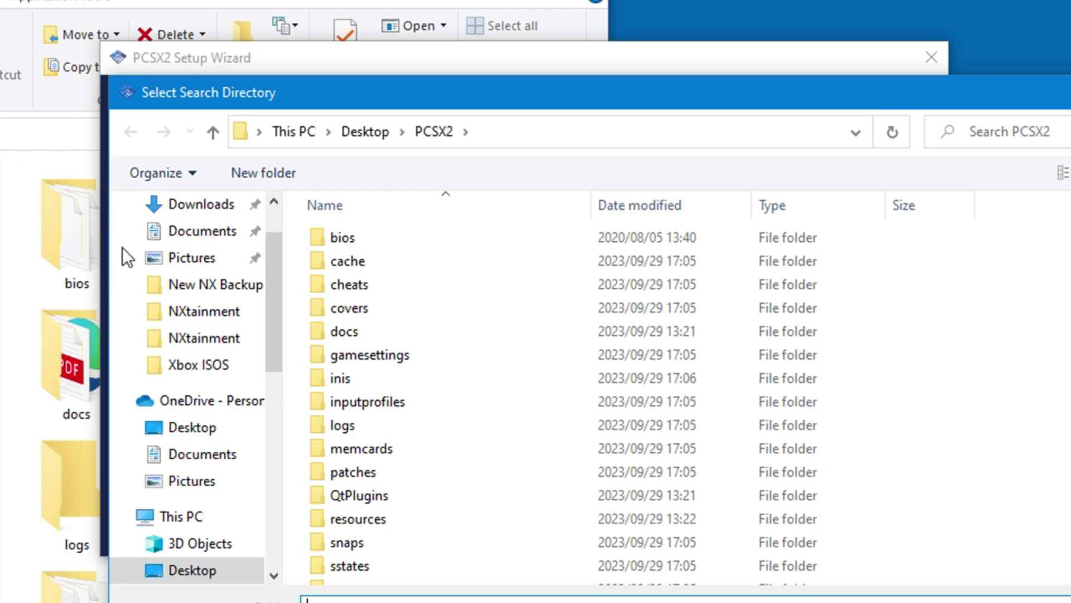
pyautogui.scroll(-2, 184, 514)
pyautogui.click(177, 385)
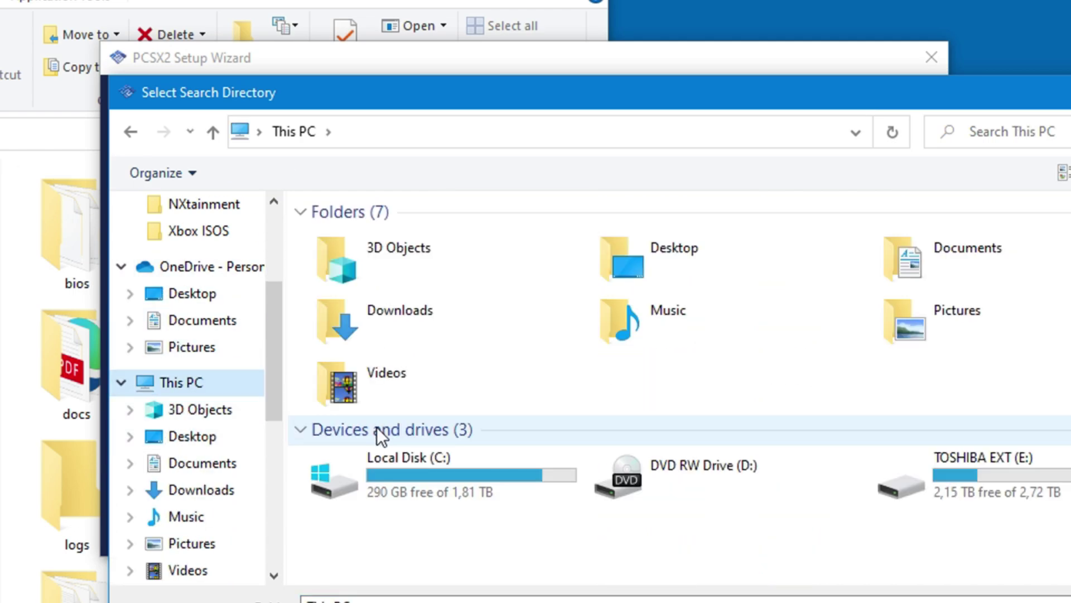
pyautogui.doubleClick(385, 463)
pyautogui.scroll(-5, 390, 484)
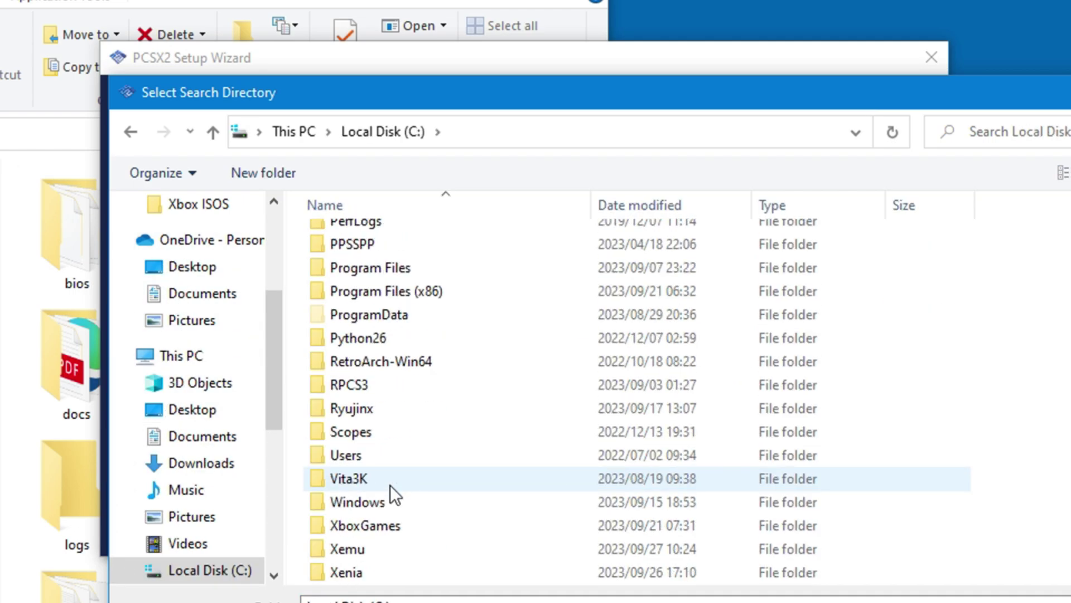
pyautogui.scroll(3, 403, 433)
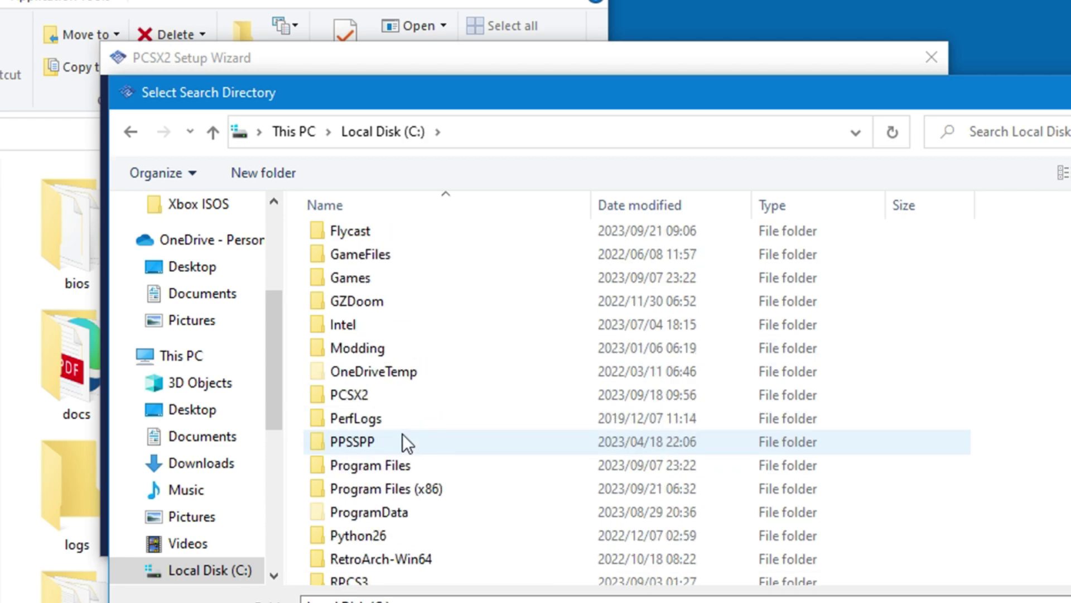
pyautogui.doubleClick(345, 389)
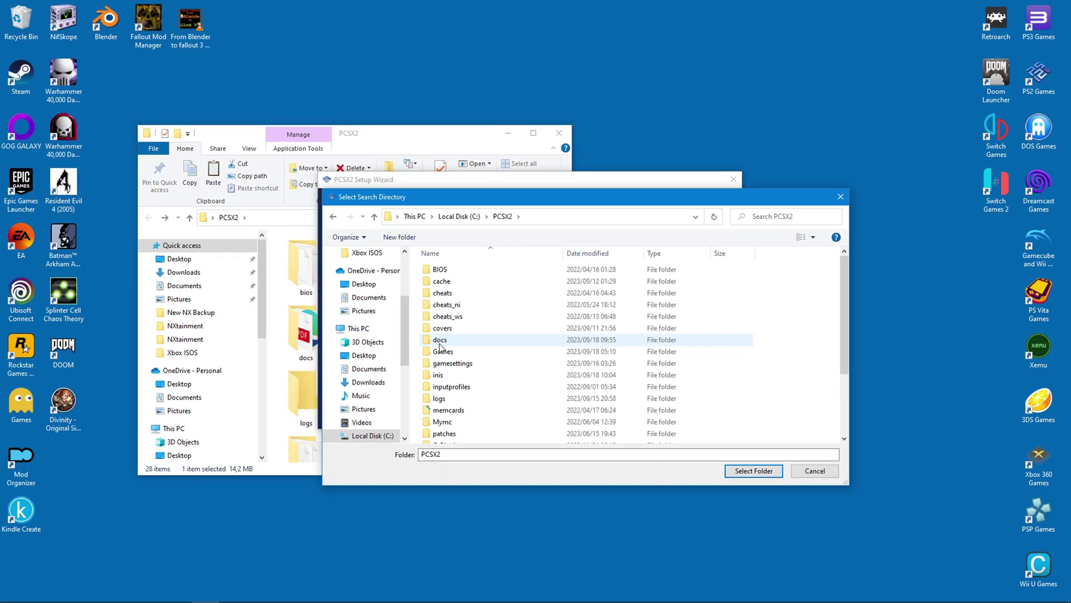
pyautogui.click(442, 351)
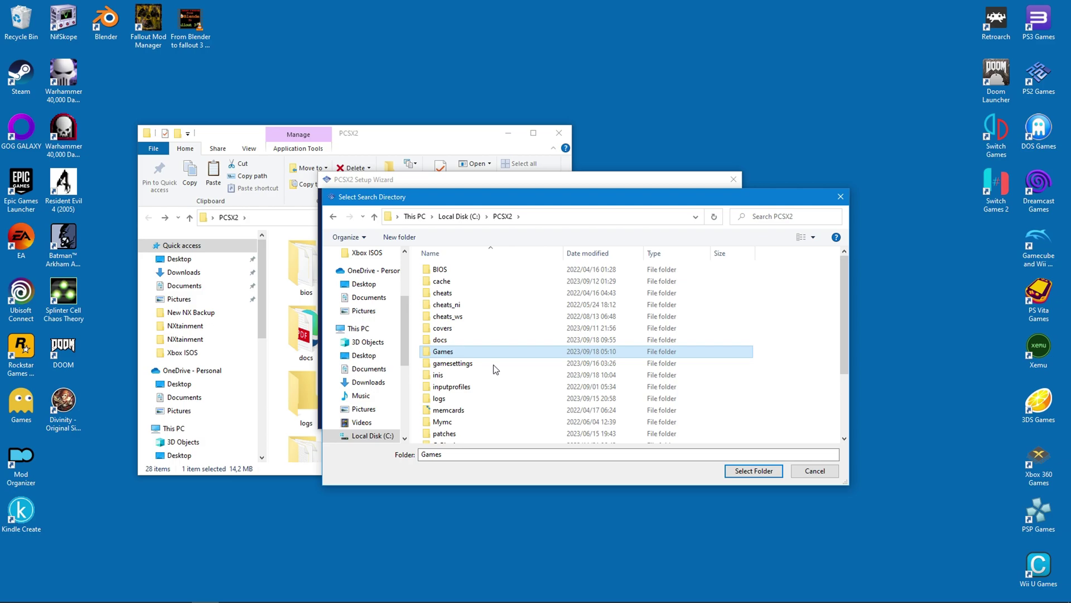
pyautogui.click(733, 472)
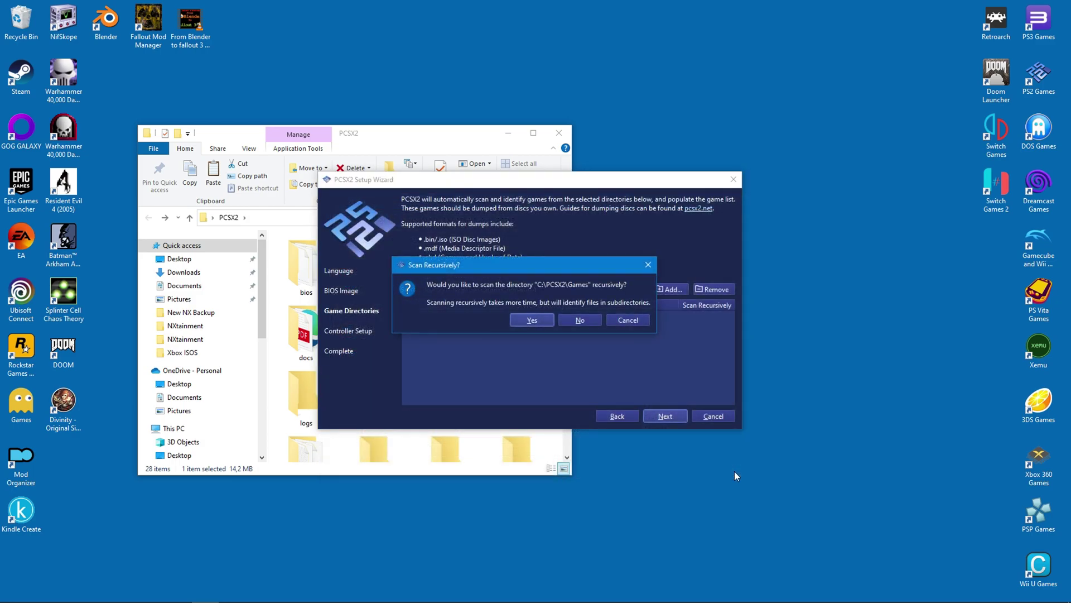
pyautogui.click(531, 321)
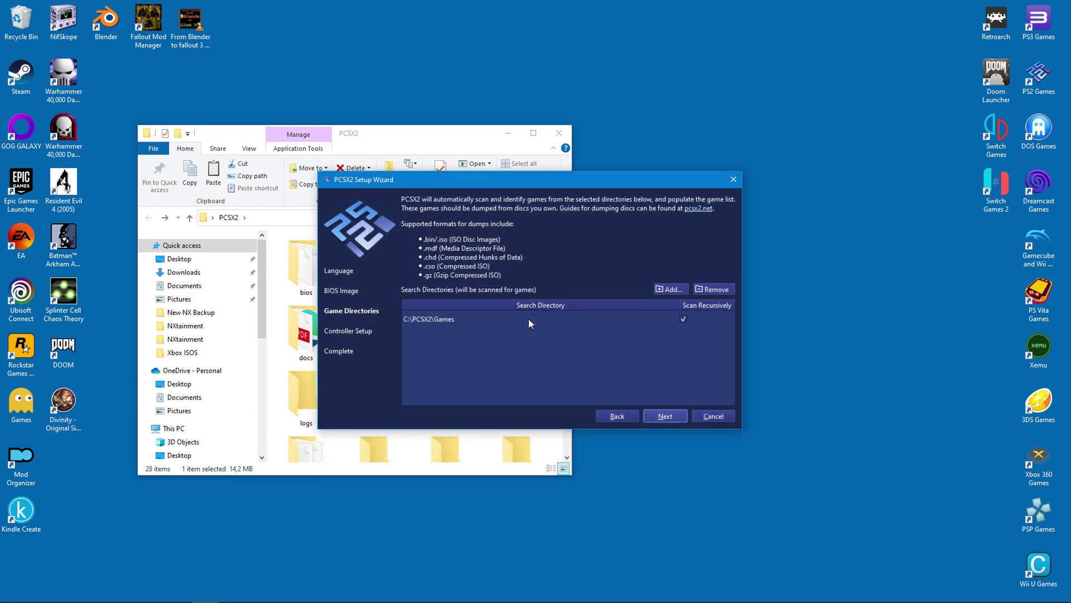
# - Continue through the controller setup page with the default keyboard mapping and finish the setup wizard
pyautogui.click(663, 418)
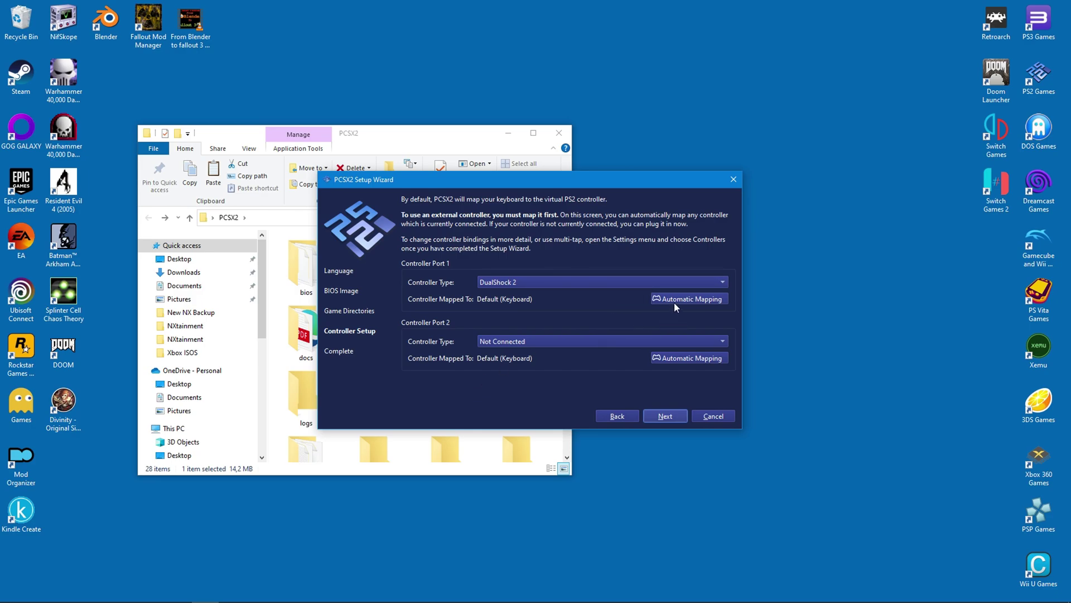
pyautogui.click(665, 416)
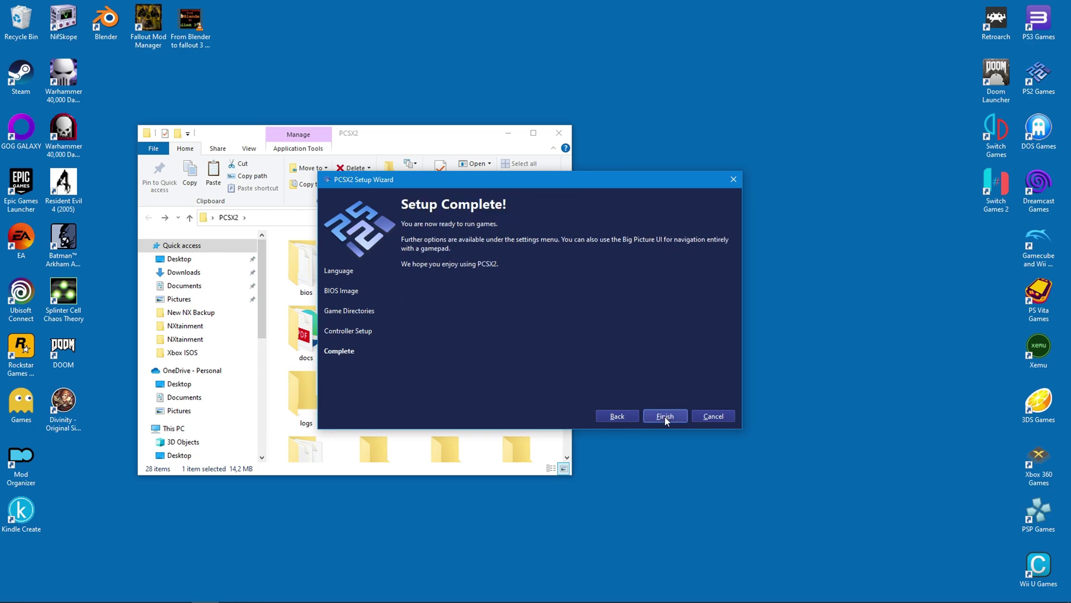
pyautogui.click(665, 416)
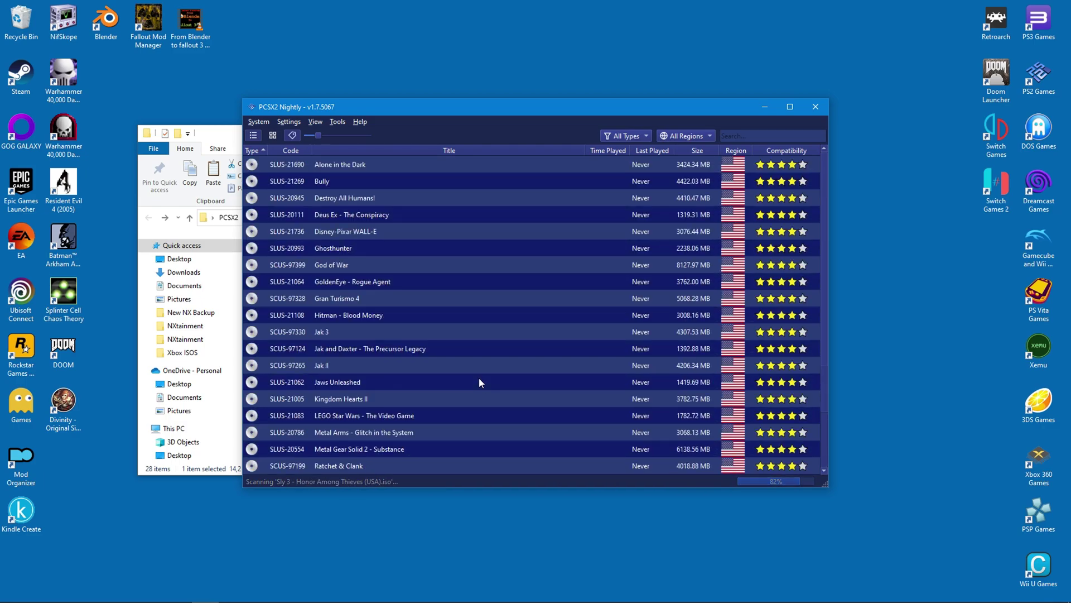
# - Switch the game library from the list to the Game Grid view
pyautogui.click(316, 122)
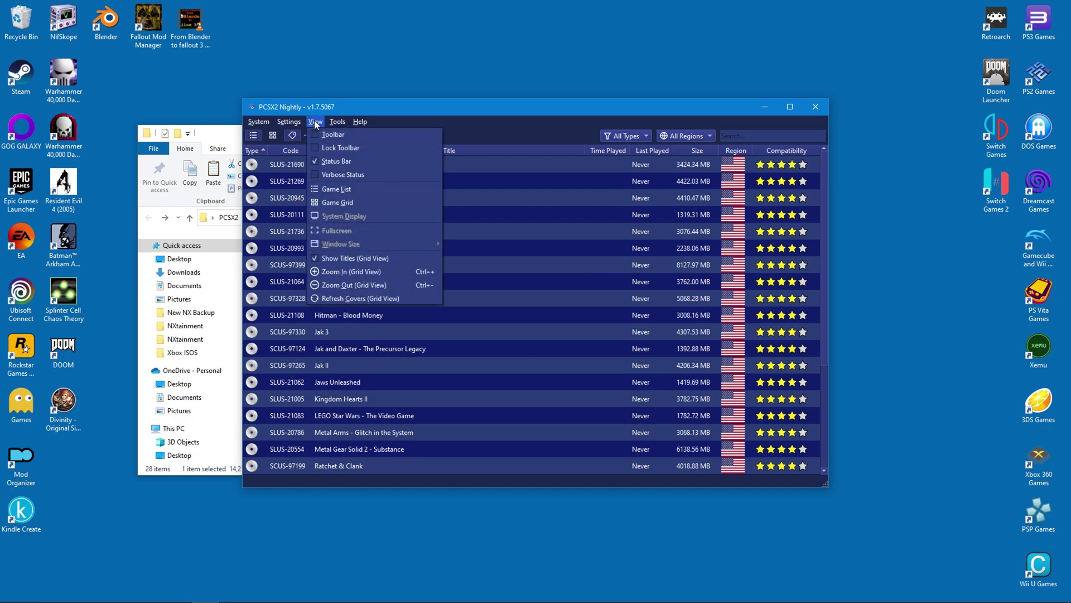
pyautogui.click(330, 203)
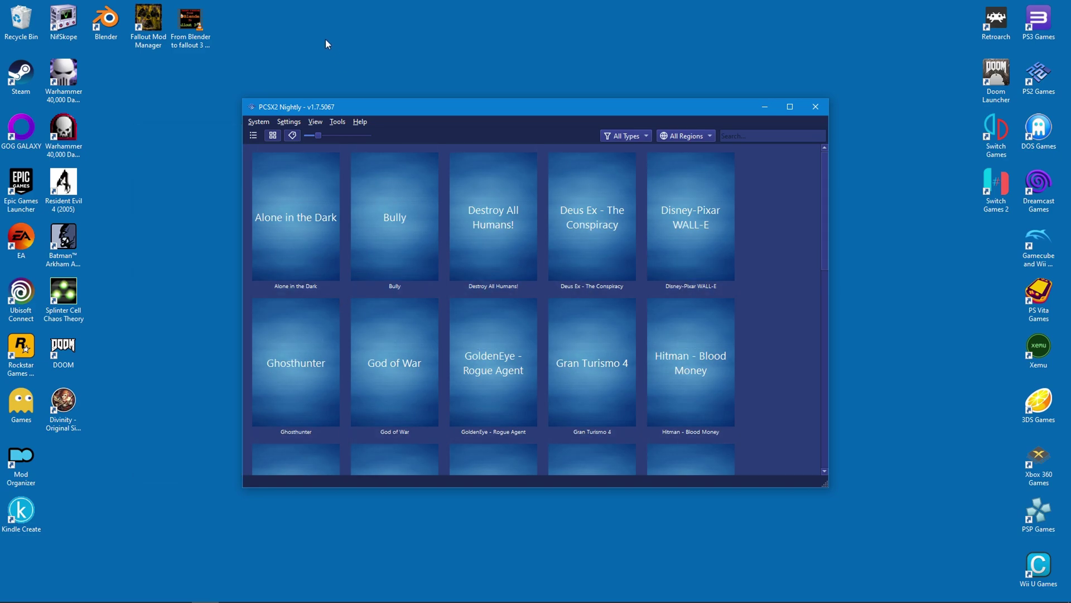
# - Examine the display and rendering options in the graphics settings, and close the settings
pyautogui.click(288, 124)
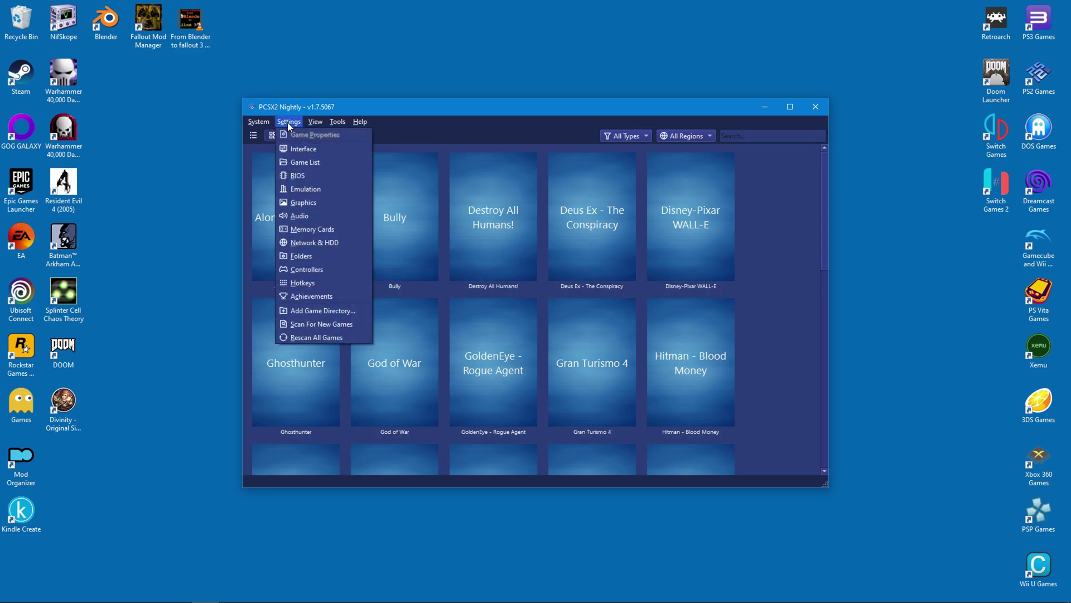
pyautogui.click(289, 203)
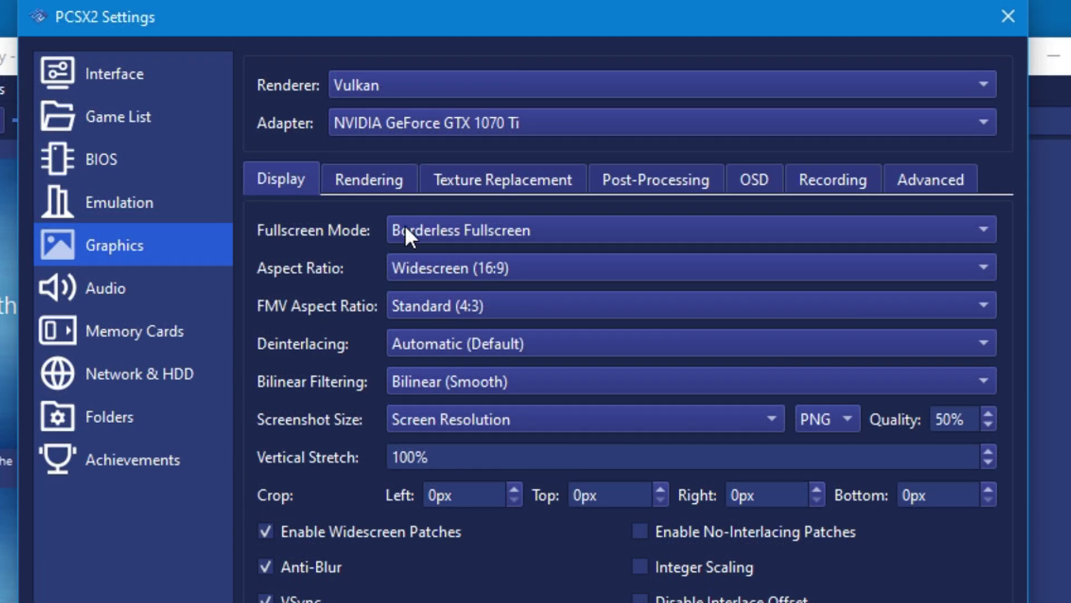
pyautogui.click(377, 179)
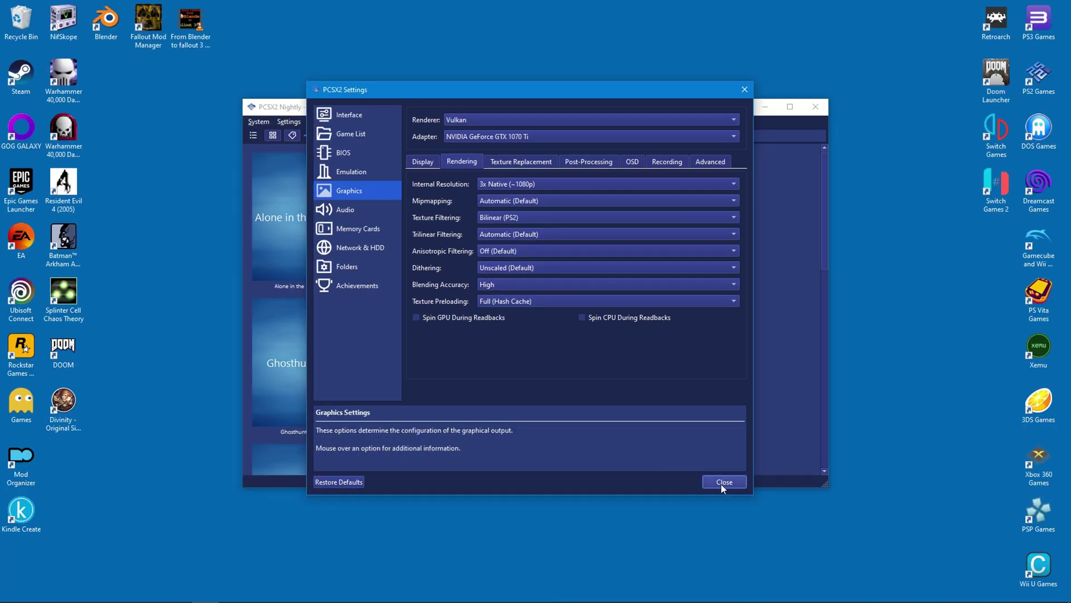
pyautogui.click(723, 481)
# - Open the controller settings and turn the XInput input source off and back on
pyautogui.click(287, 123)
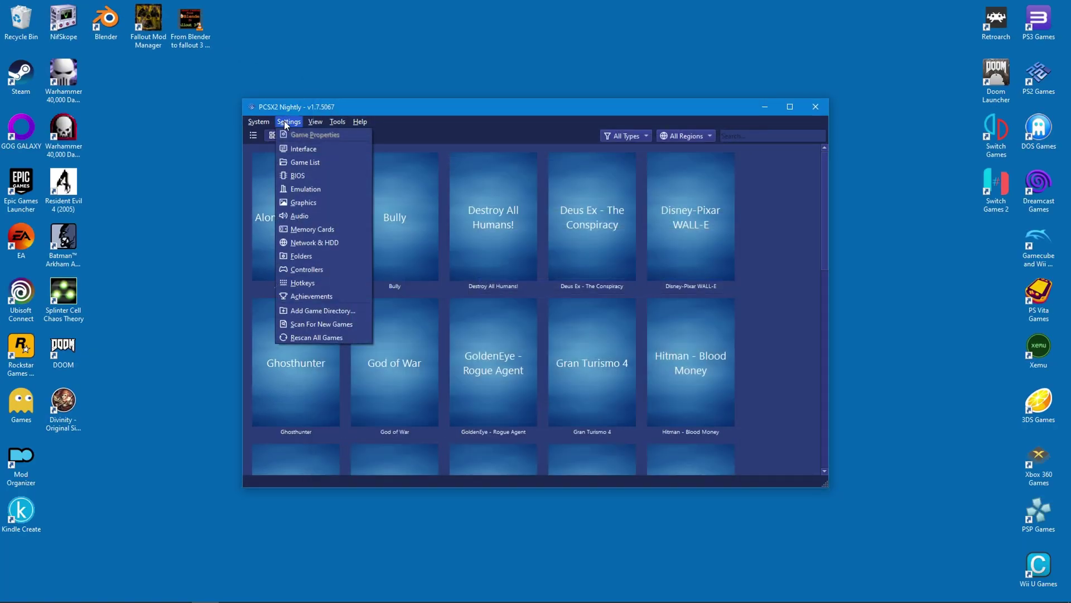
pyautogui.click(306, 272)
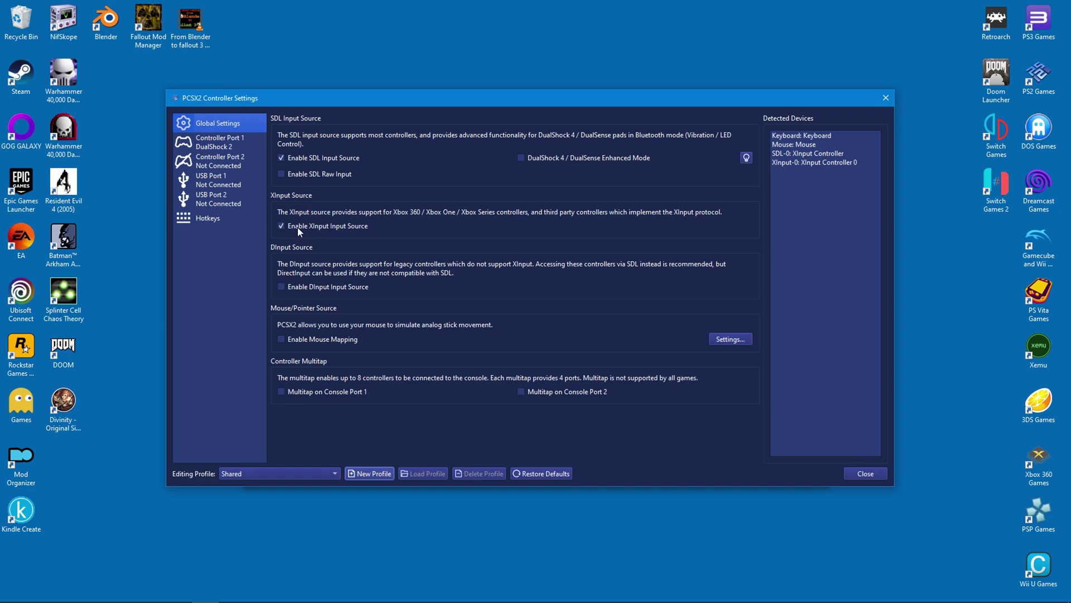
pyautogui.click(281, 226)
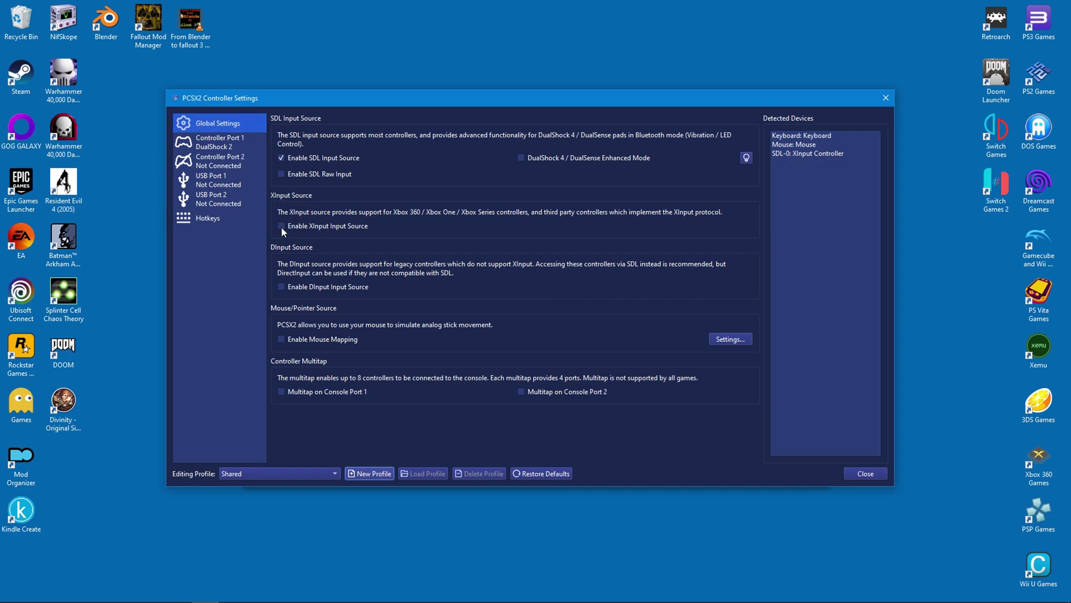
pyautogui.click(281, 226)
# - Automatically map the DualShock 2 on Controller Port 1 to XInput-0 (XInput Controller 0) and close the controller settings
pyautogui.click(217, 148)
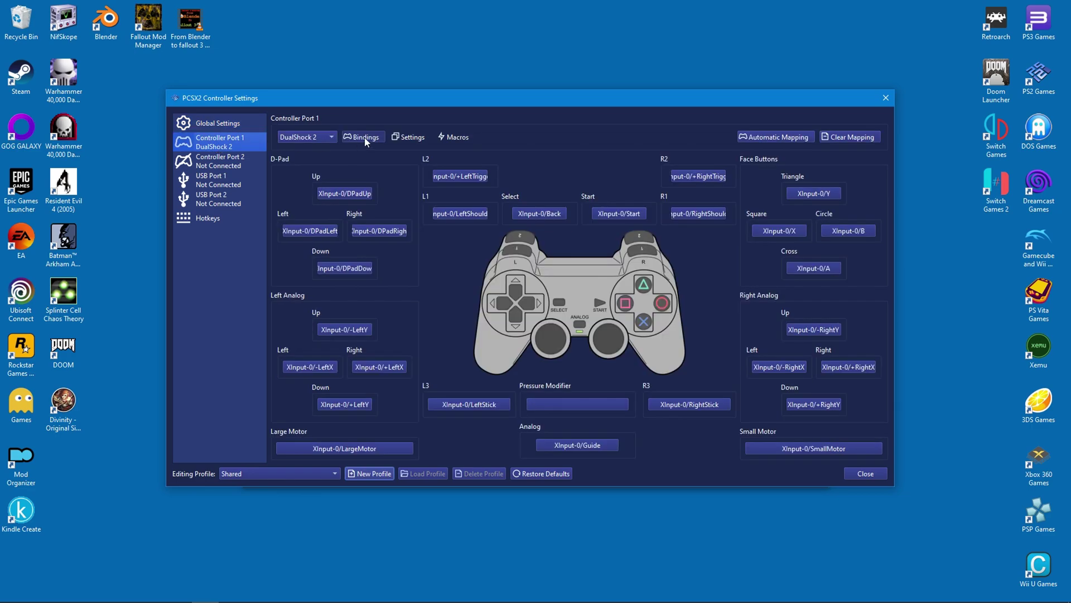
pyautogui.click(790, 139)
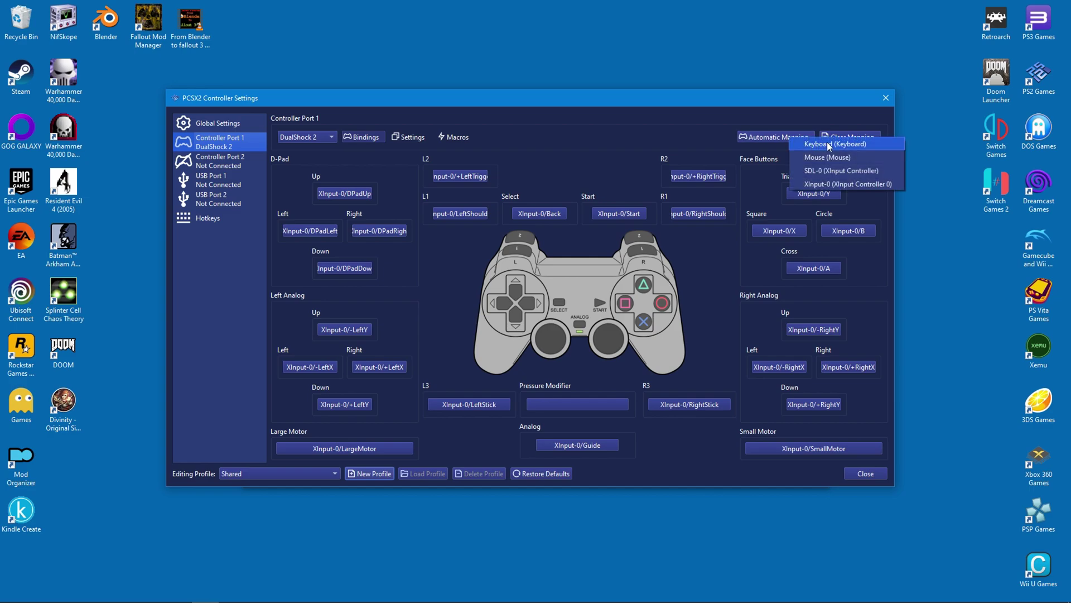
pyautogui.click(847, 185)
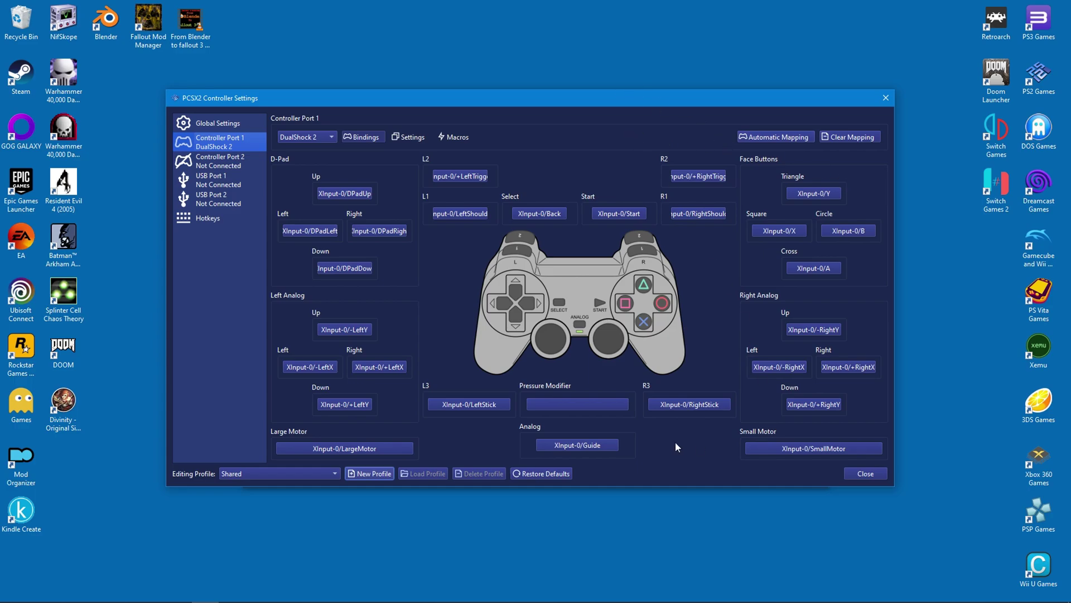
pyautogui.press('Escape')
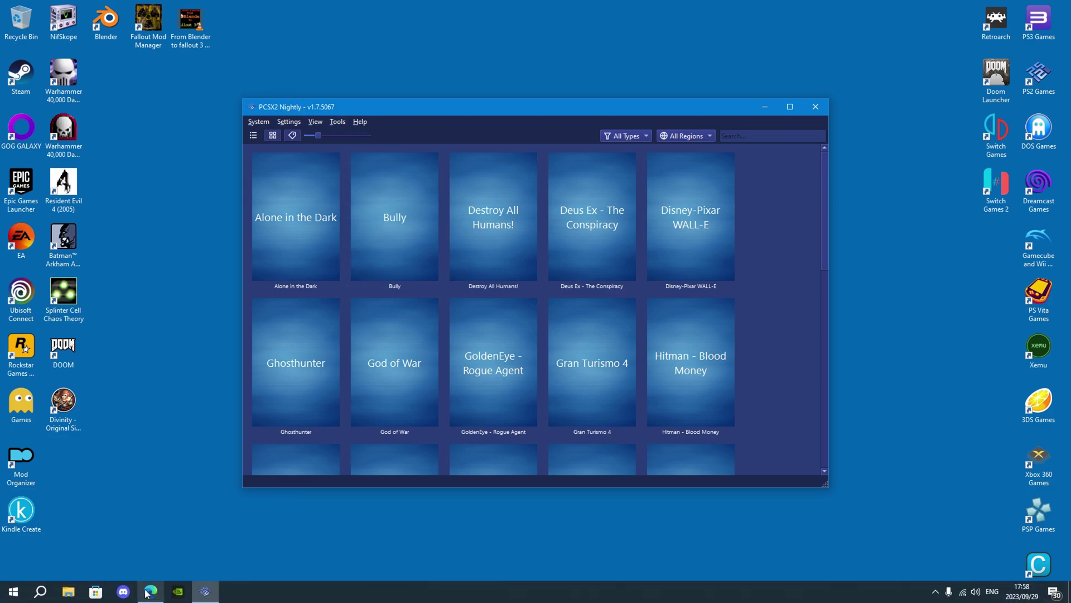
# - Switch to Edge, copy the raw.githubusercontent.com cover URL from the [PCSX2] Cover Downloader article, and minimize the browser
pyautogui.click(148, 592)
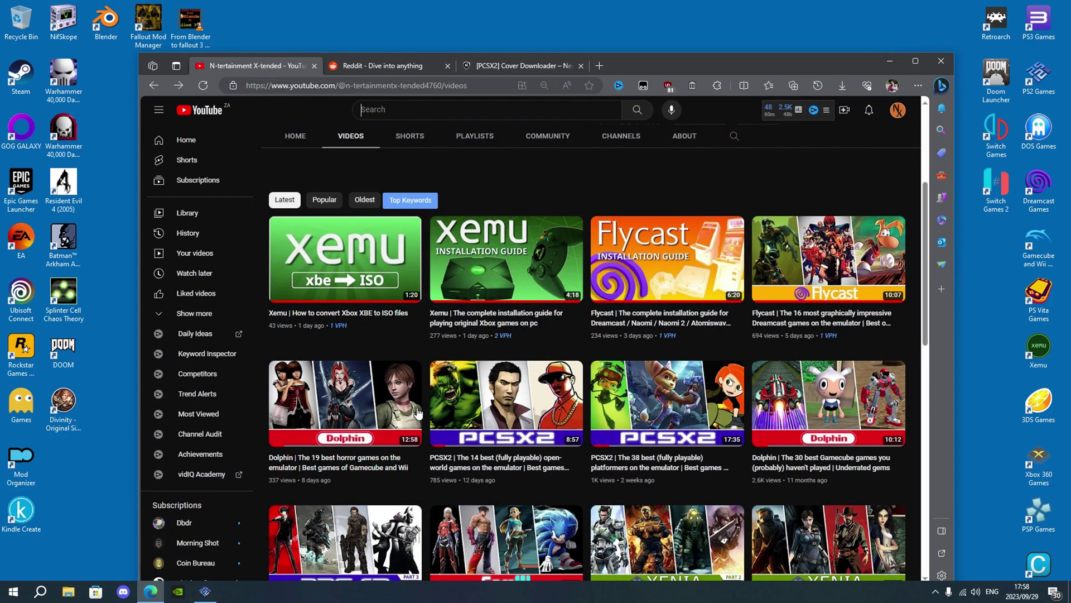
pyautogui.click(512, 64)
pyautogui.doubleClick(657, 64)
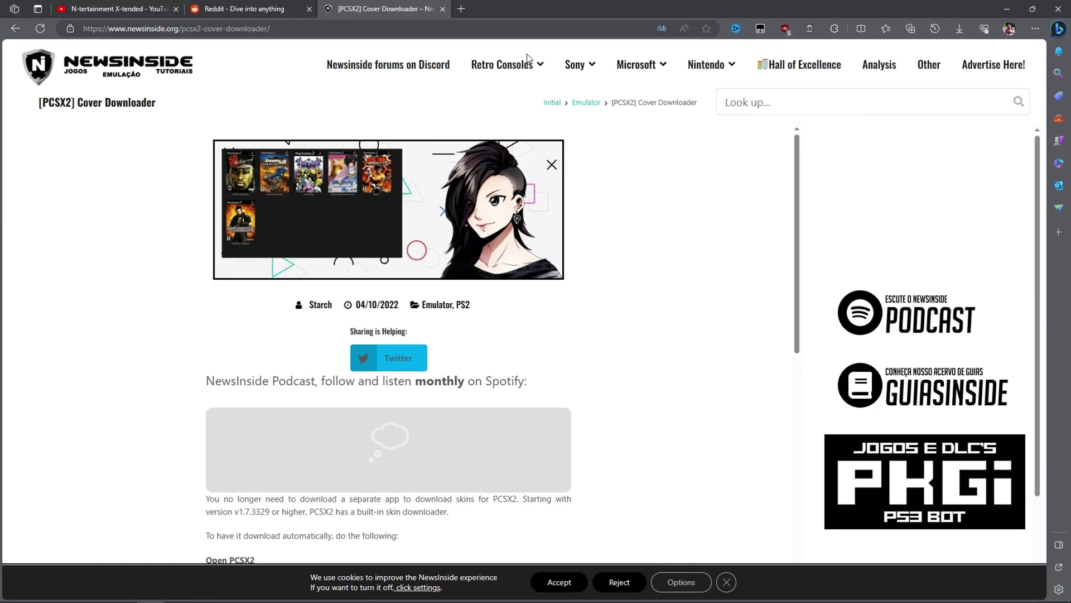
pyautogui.scroll(-5, 145, 305)
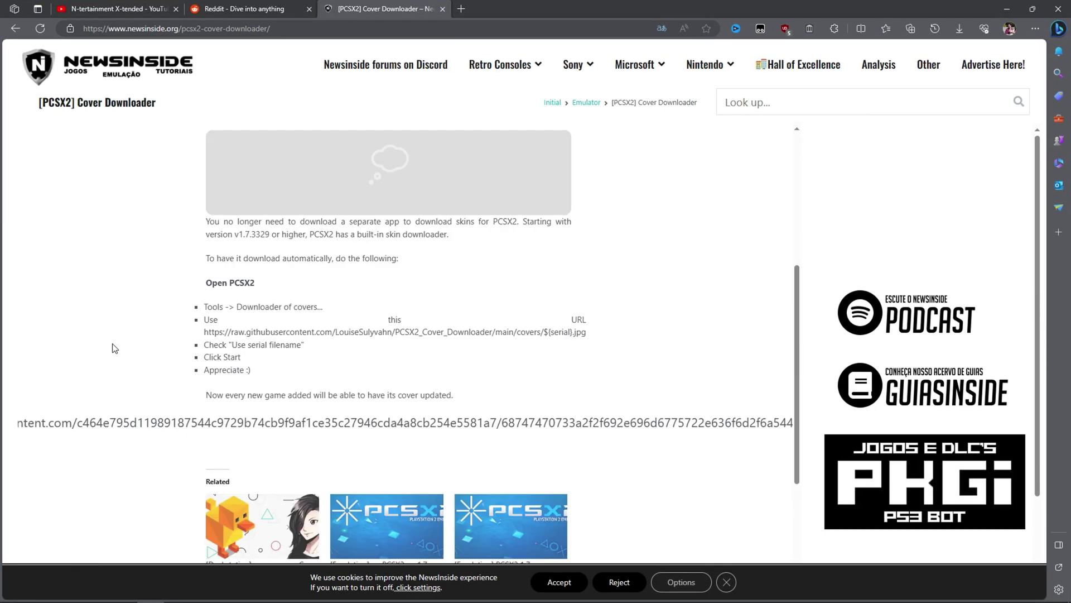
pyautogui.moveTo(206, 332); pyautogui.dragTo(596, 335)
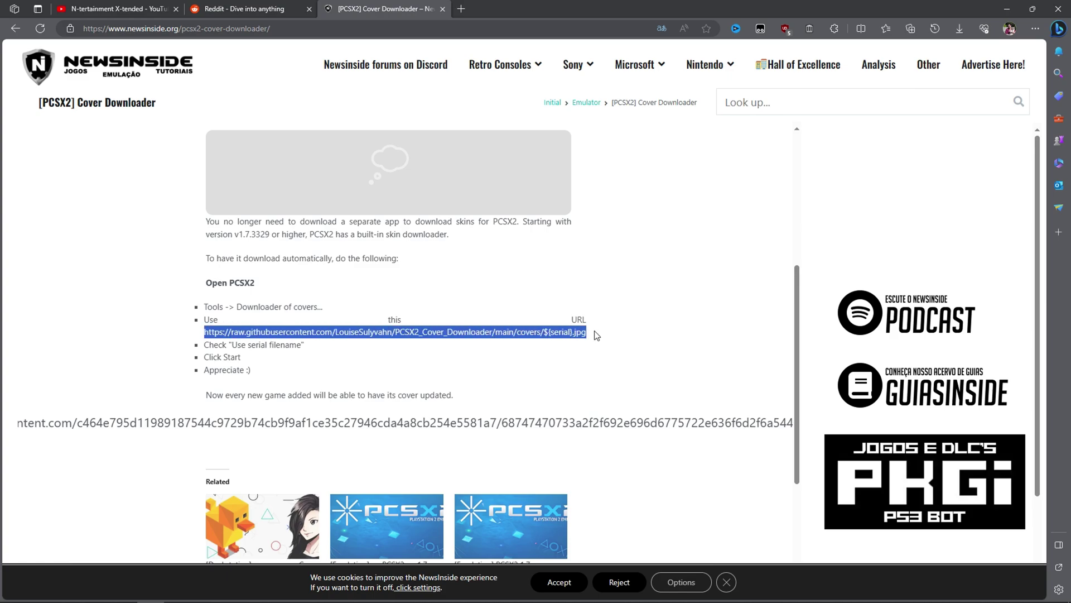
pyautogui.rightClick(393, 332)
pyautogui.click(423, 341)
pyautogui.click(1007, 8)
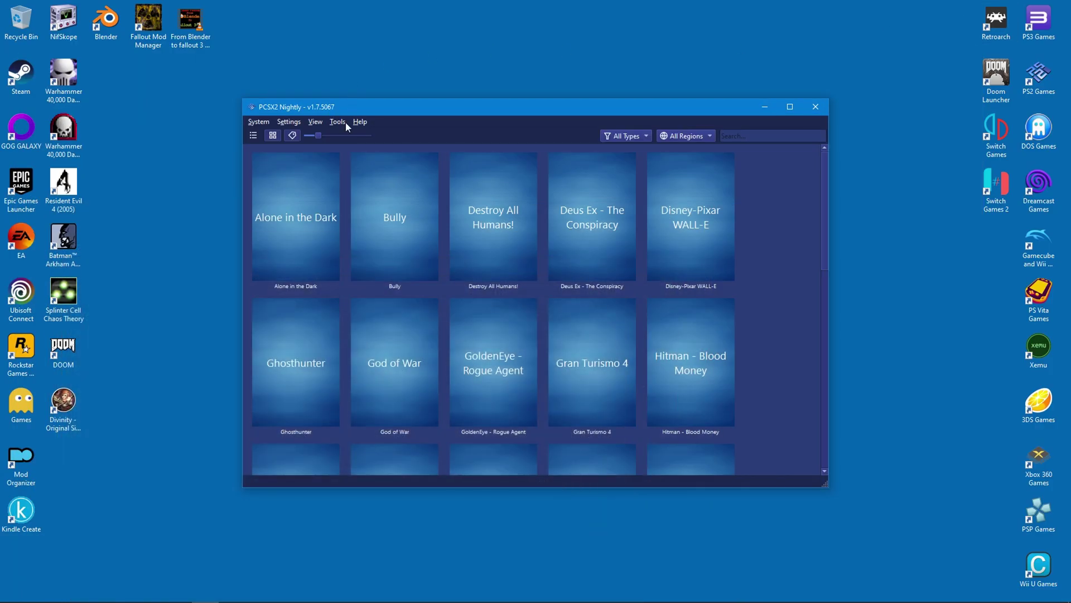
# - Download the game covers with the Cover Downloader, using the copied URL and Use Serial File Names, and look over the grid
pyautogui.click(342, 122)
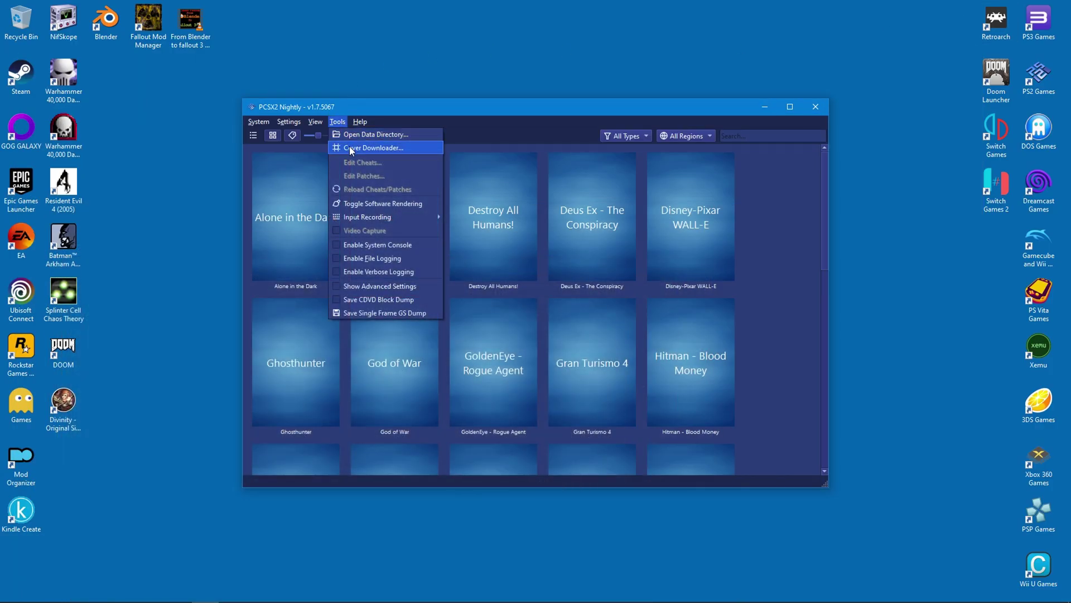
pyautogui.click(349, 147)
pyautogui.rightClick(347, 285)
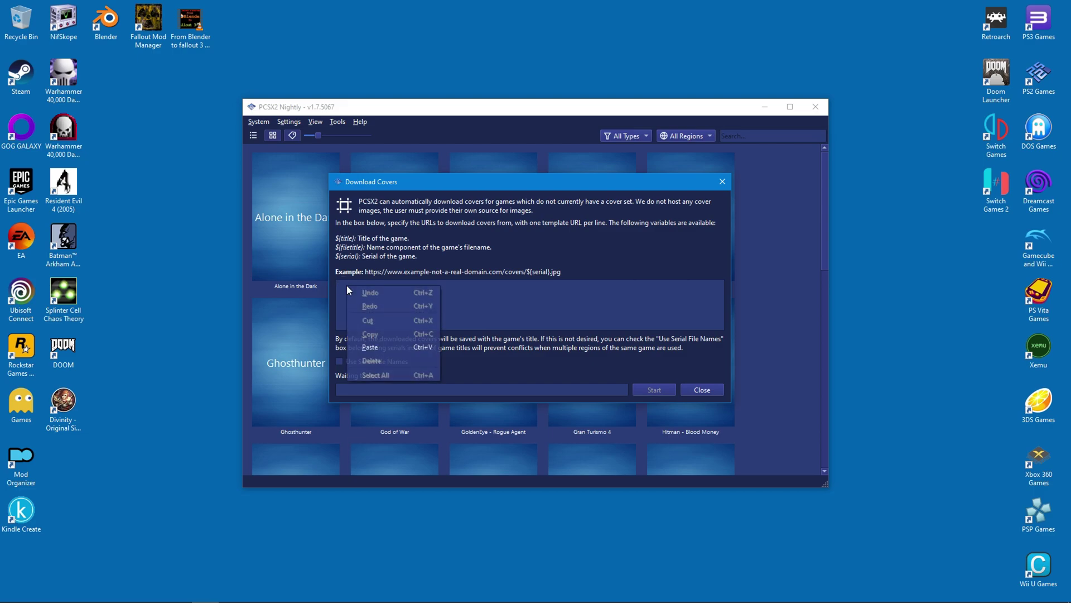
pyautogui.click(372, 347)
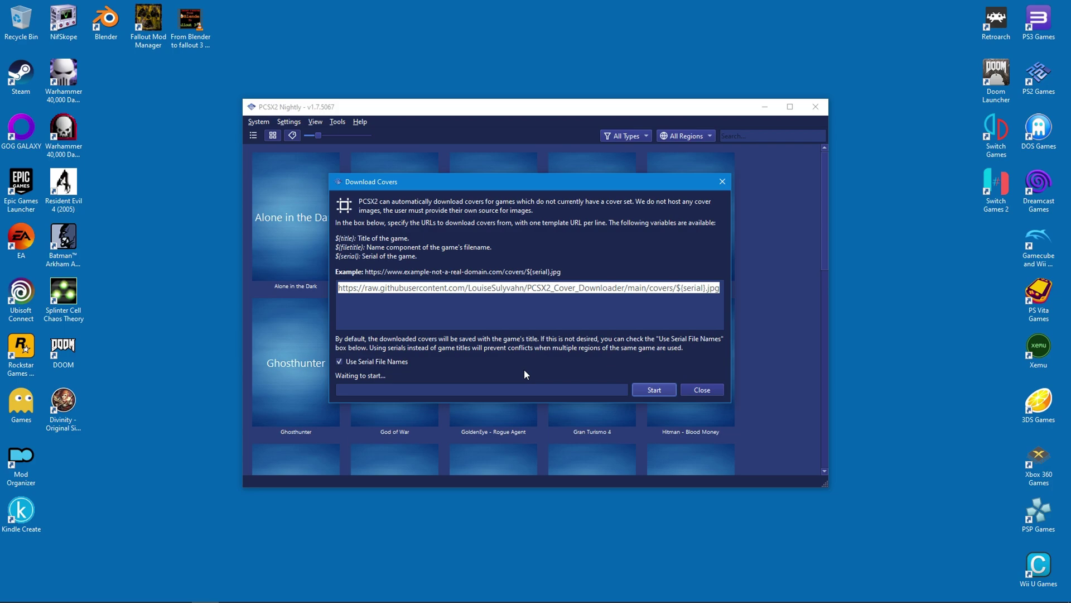
pyautogui.click(646, 390)
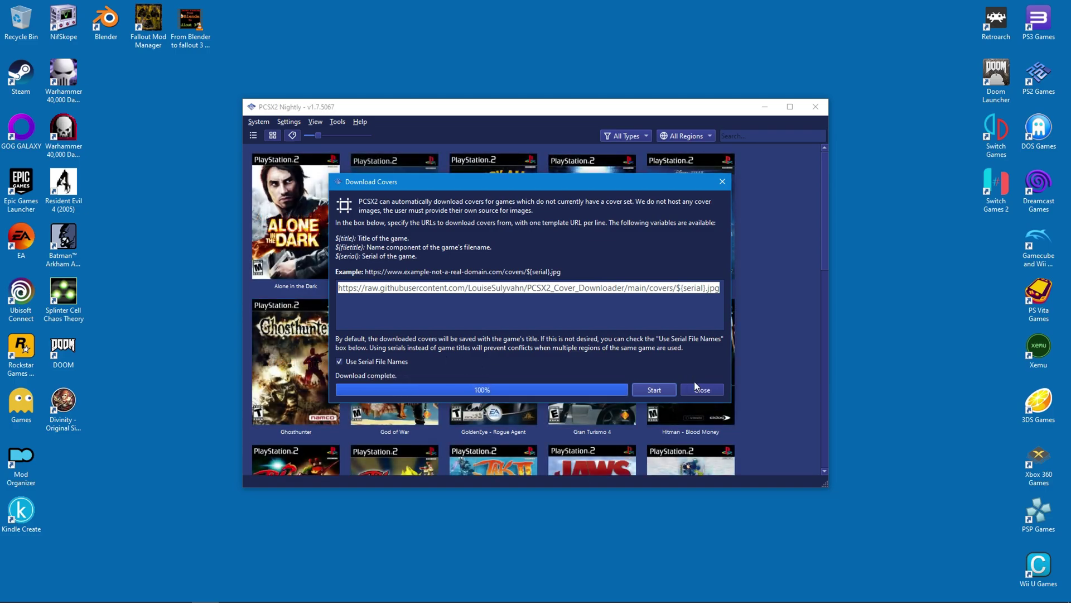
pyautogui.click(701, 391)
pyautogui.scroll(-5, 382, 329)
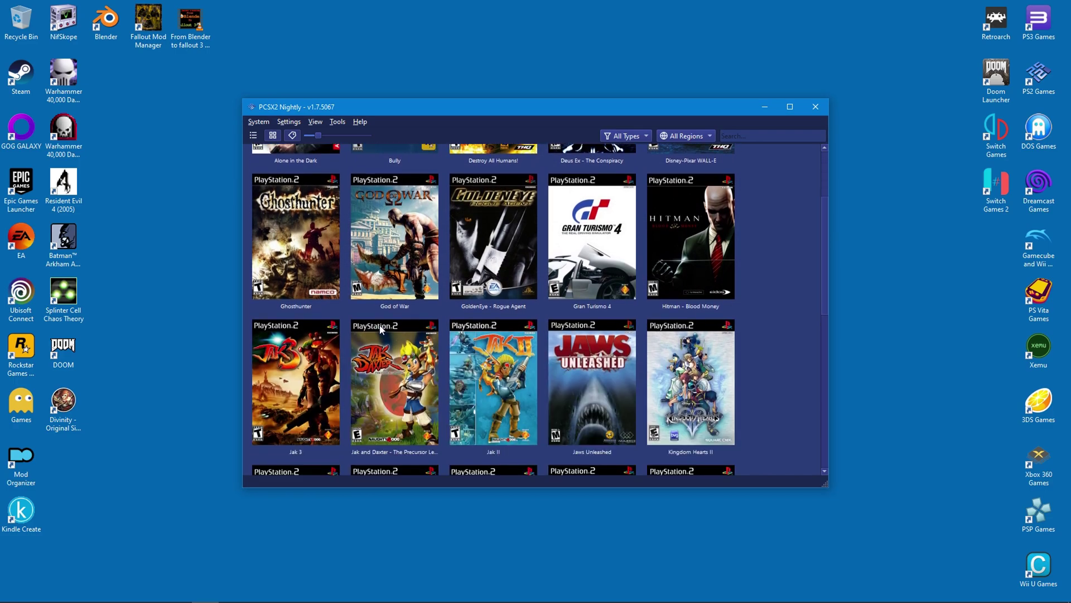
pyautogui.scroll(-4, 382, 329)
pyautogui.scroll(7, 382, 329)
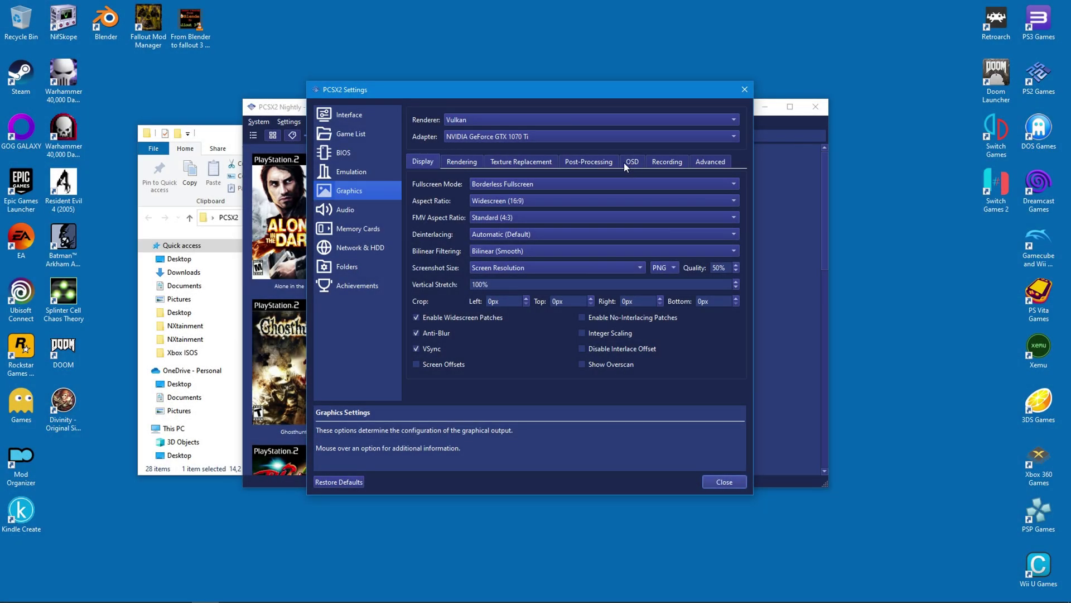
# - Review the Rendering and OSD graphics settings, including the Show FPS option, and close the settings
pyautogui.click(450, 163)
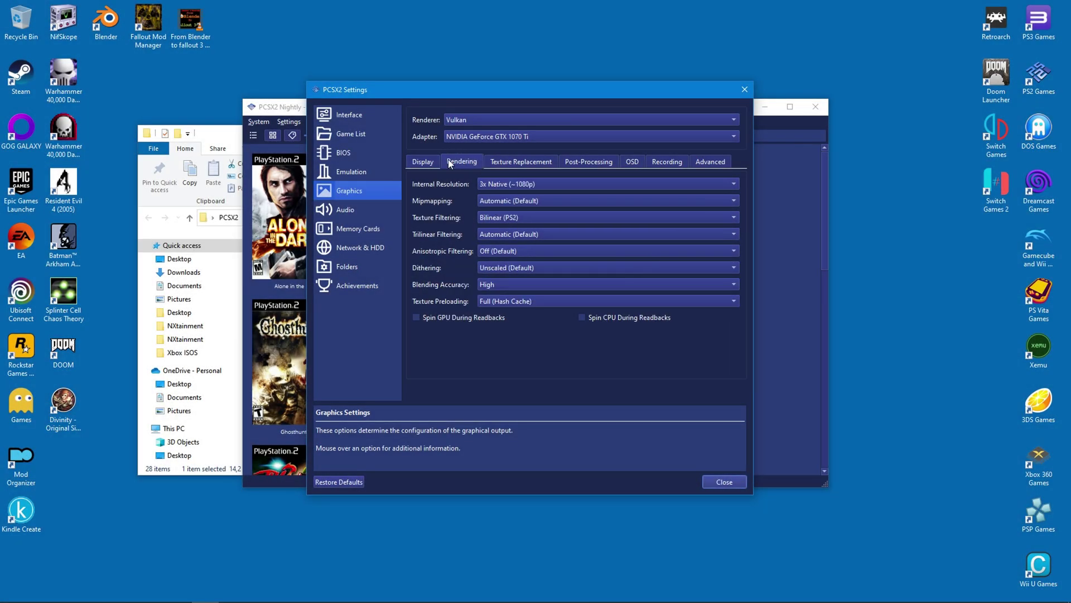
pyautogui.click(633, 163)
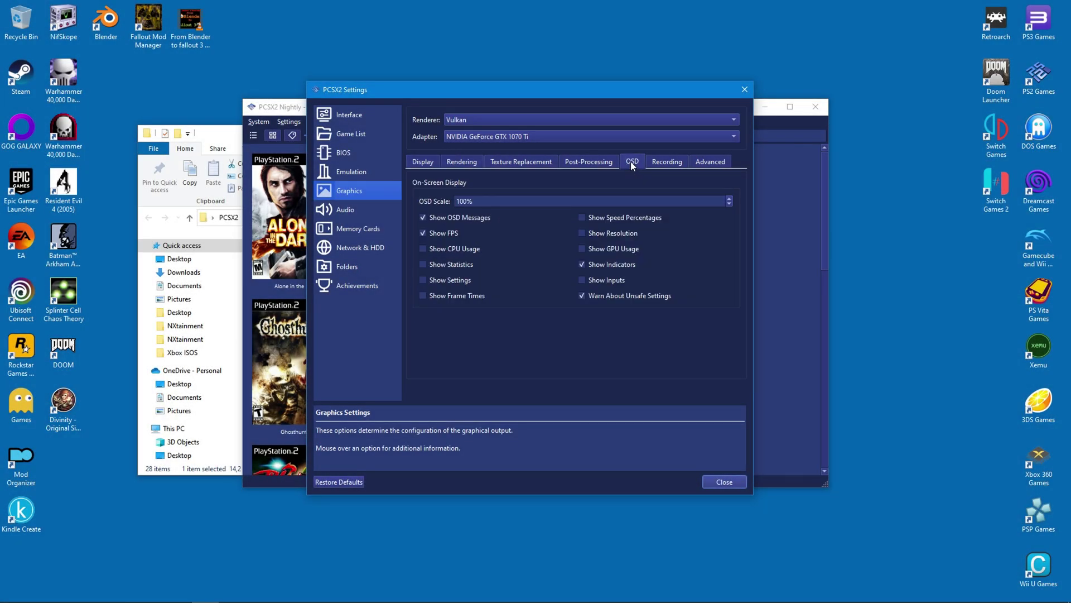
pyautogui.moveTo(438, 233)
pyautogui.click(709, 483)
# - Reopen the emulator settings and look over the Interface and Emulation options
pyautogui.click(289, 122)
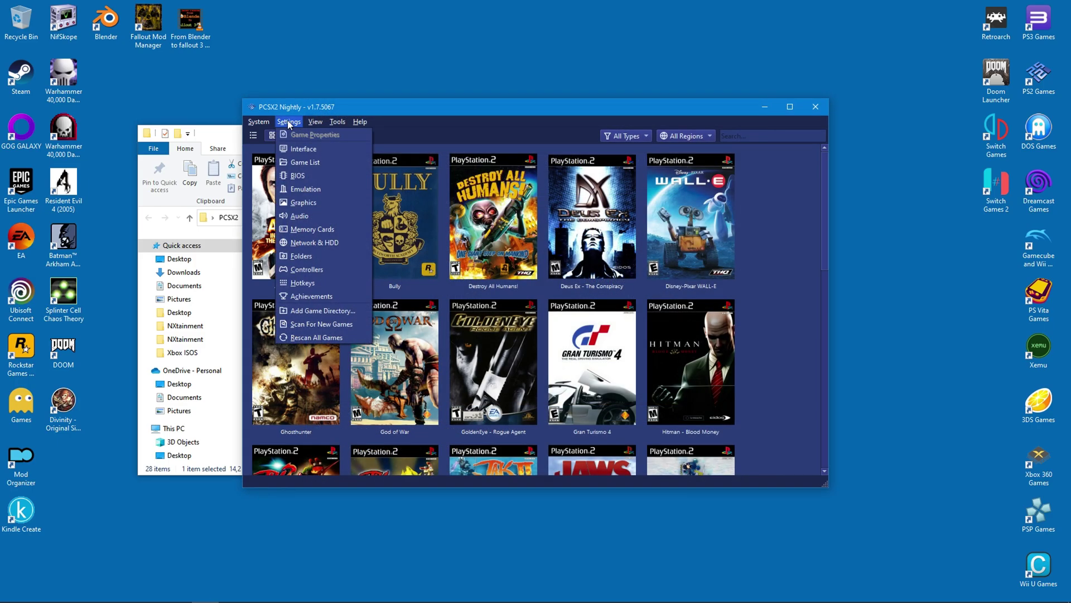
pyautogui.click(301, 149)
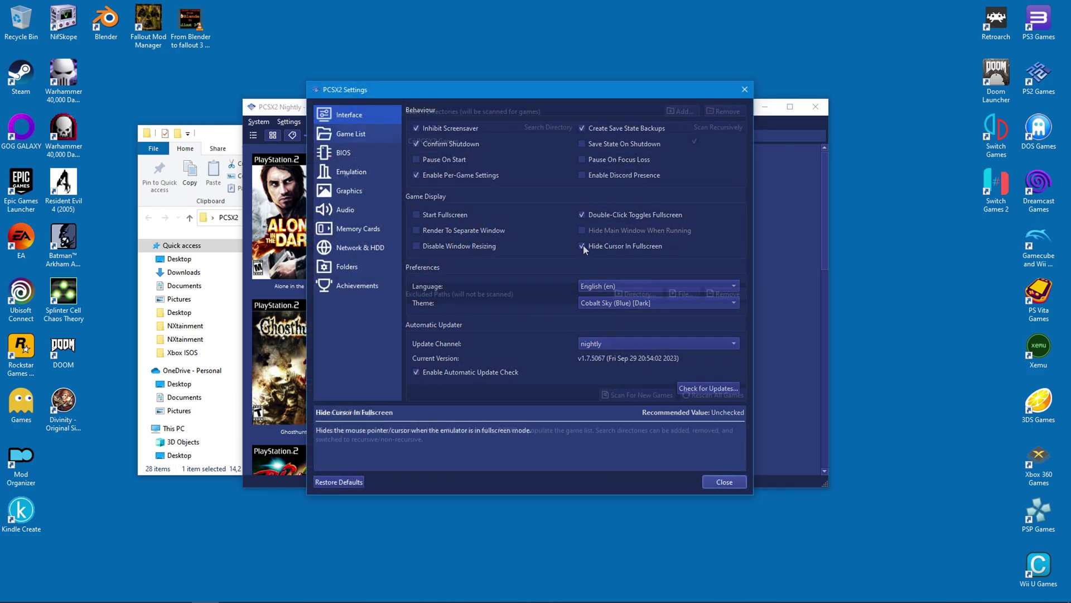
pyautogui.click(346, 173)
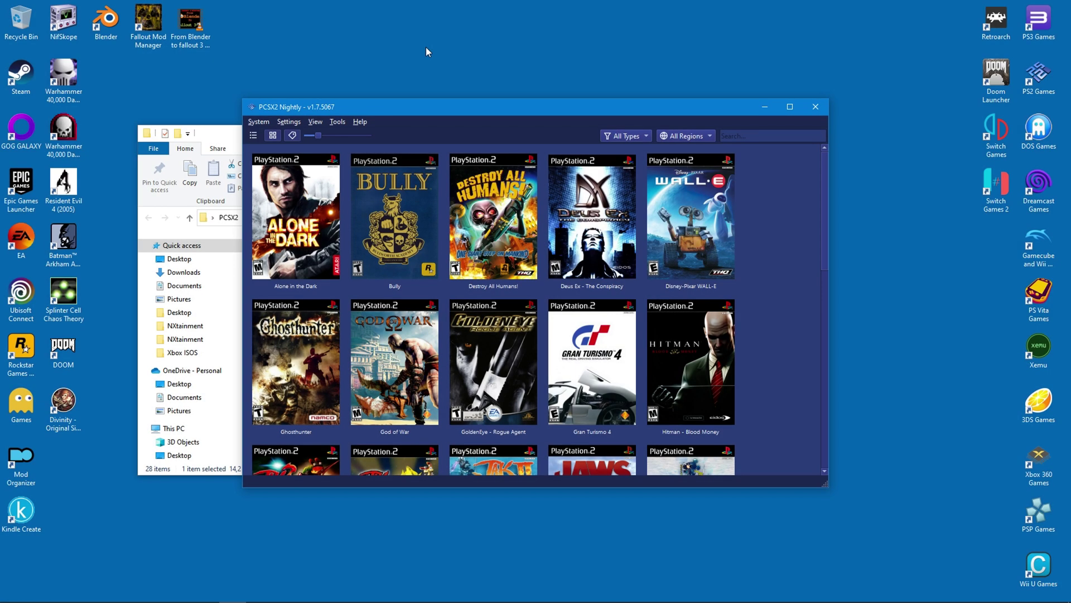
# - Open the properties of God of War and enable Manual Hardware Renderer Fixes in its graphics rendering settings
pyautogui.rightClick(384, 363)
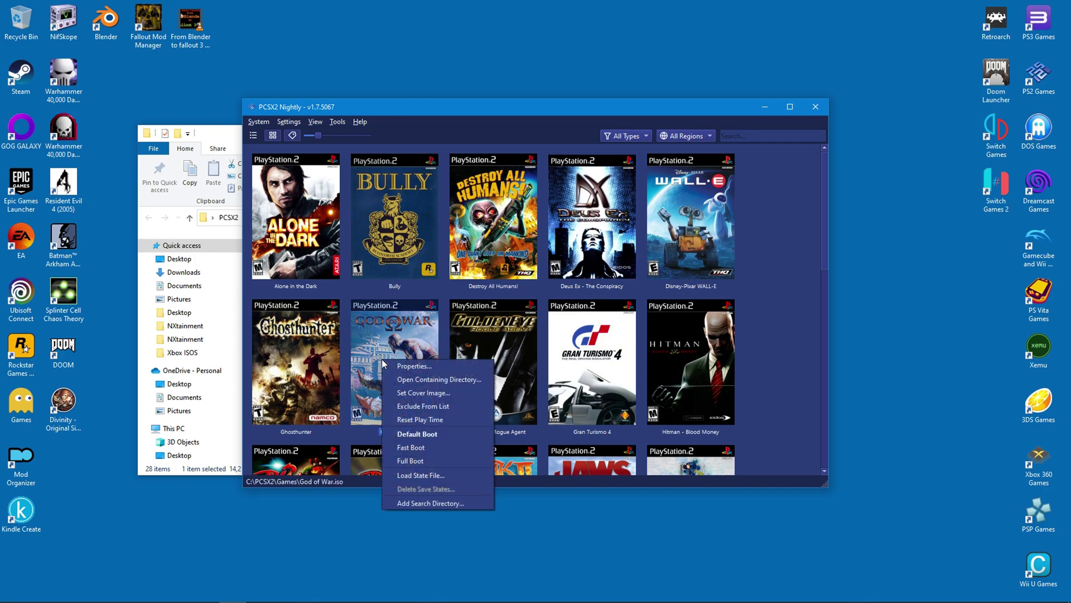
pyautogui.click(411, 115)
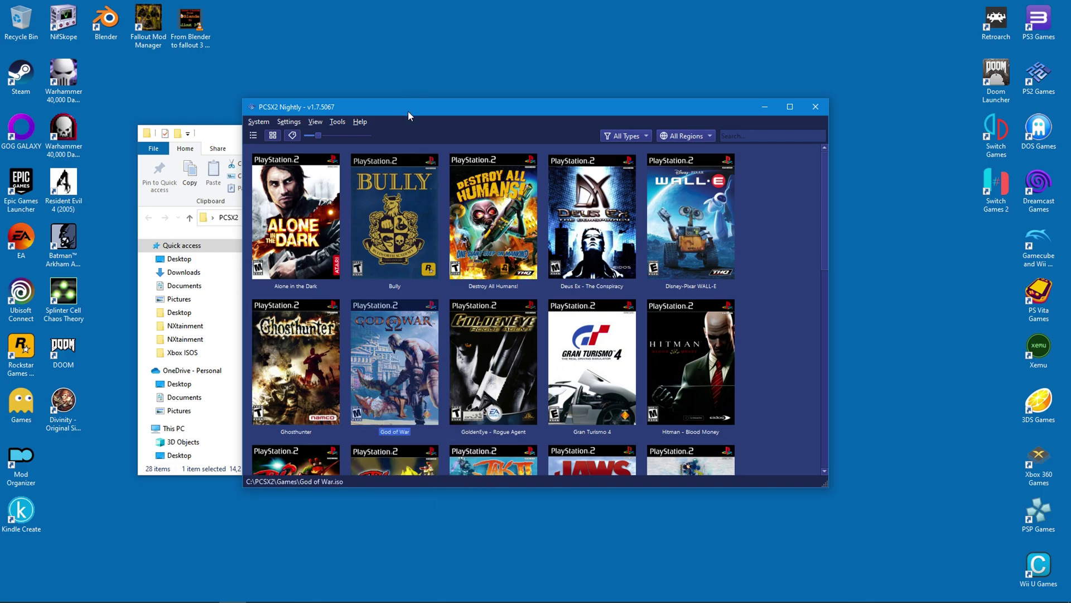
pyautogui.rightClick(389, 367)
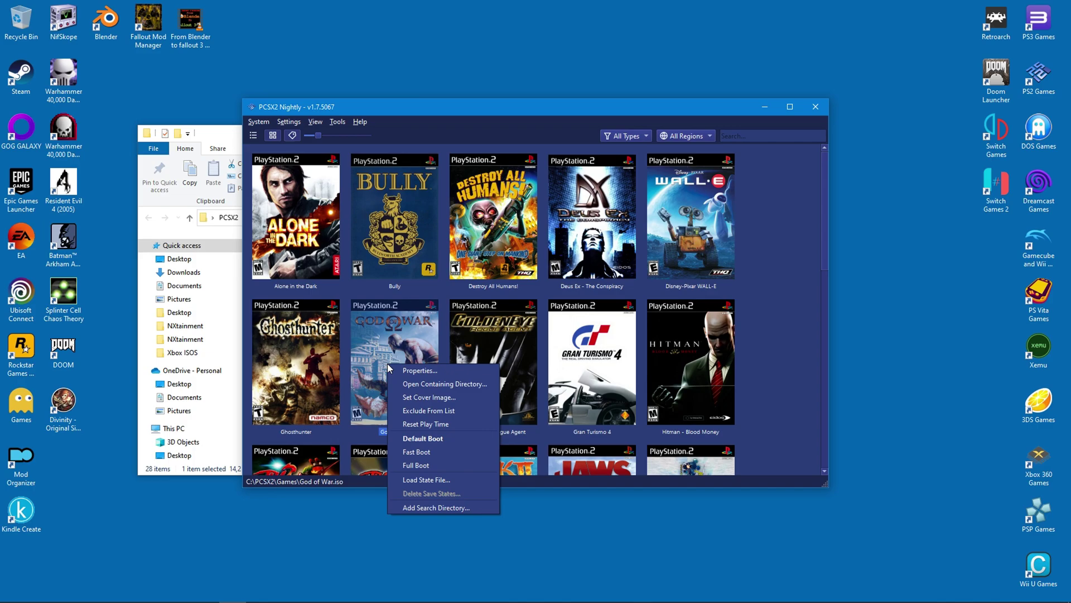
pyautogui.click(421, 370)
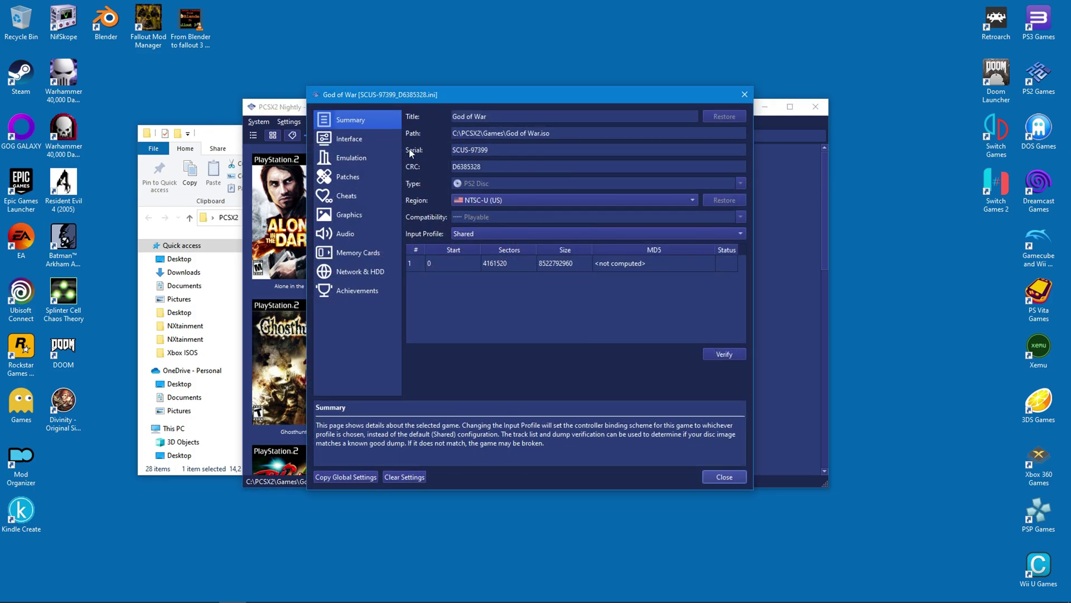
pyautogui.click(339, 214)
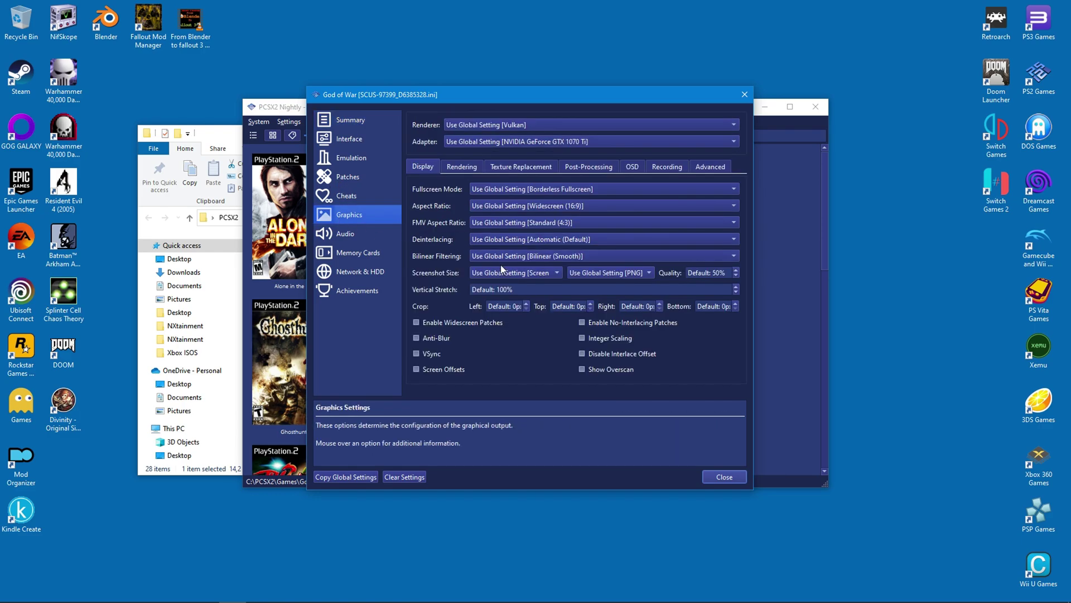
pyautogui.click(459, 168)
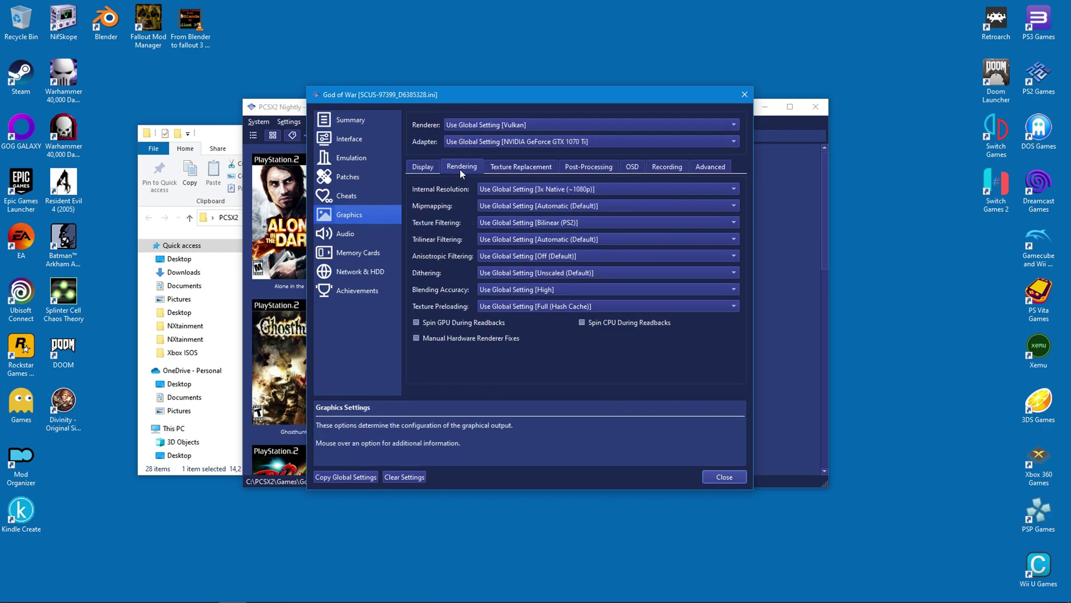
pyautogui.click(417, 339)
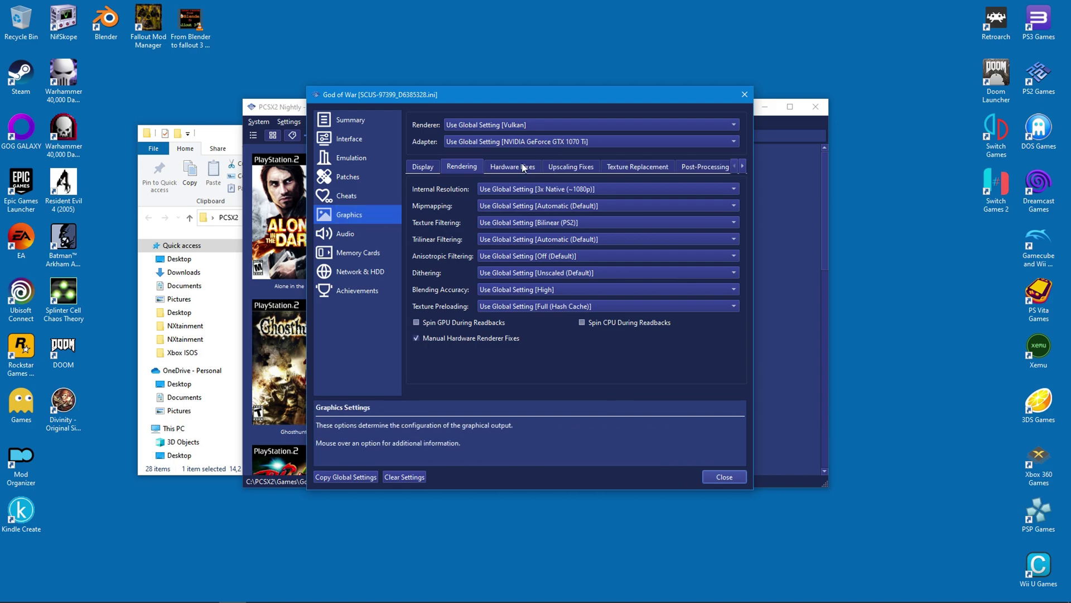
# - Look over the Hardware Fixes and Upscaling Fixes options for God of War
pyautogui.click(506, 170)
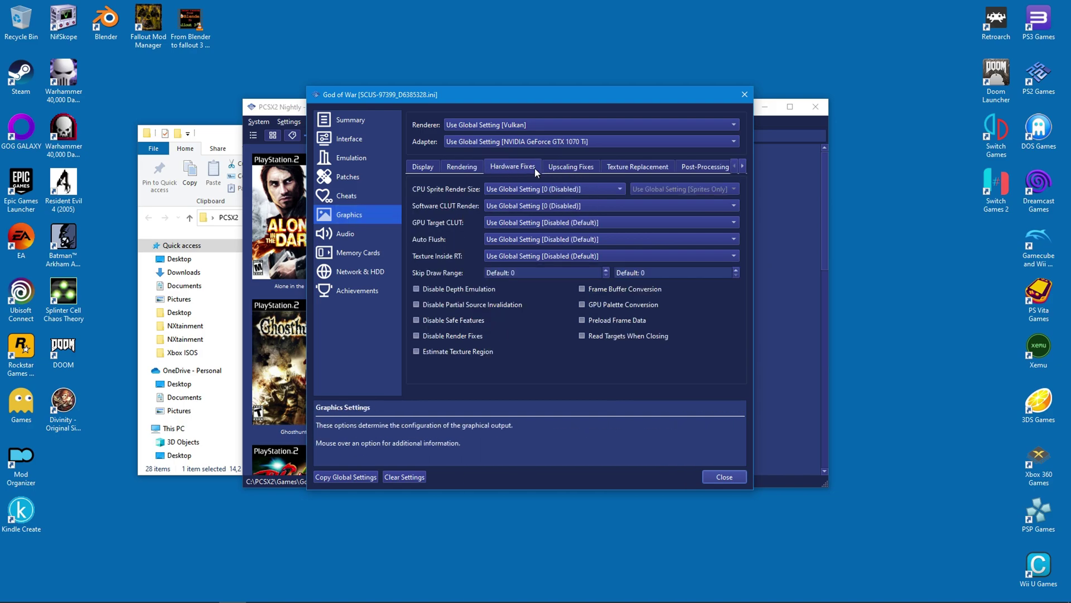
pyautogui.click(574, 165)
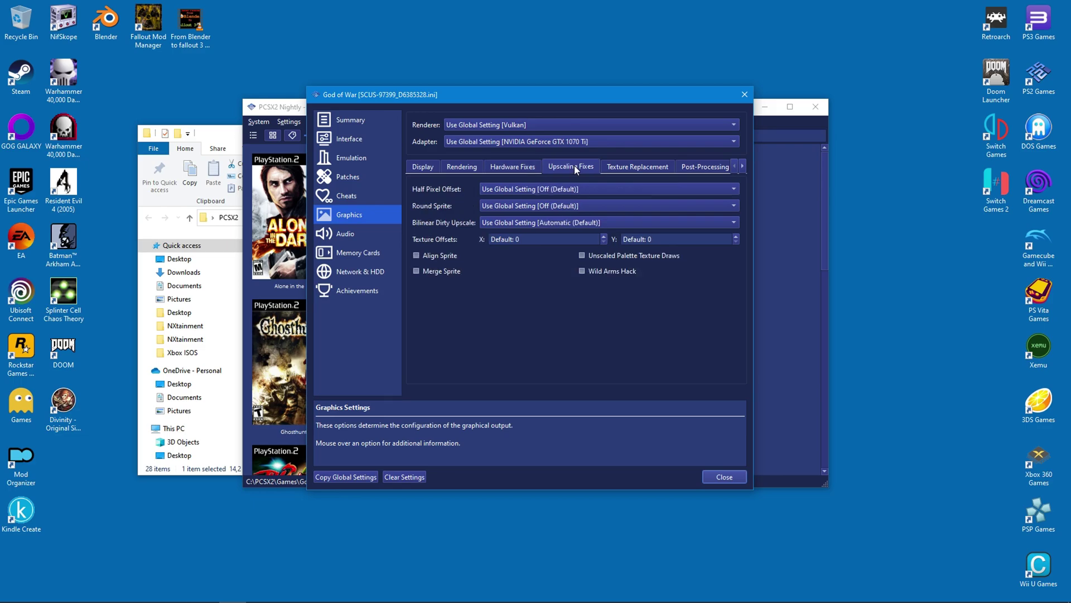
pyautogui.click(504, 171)
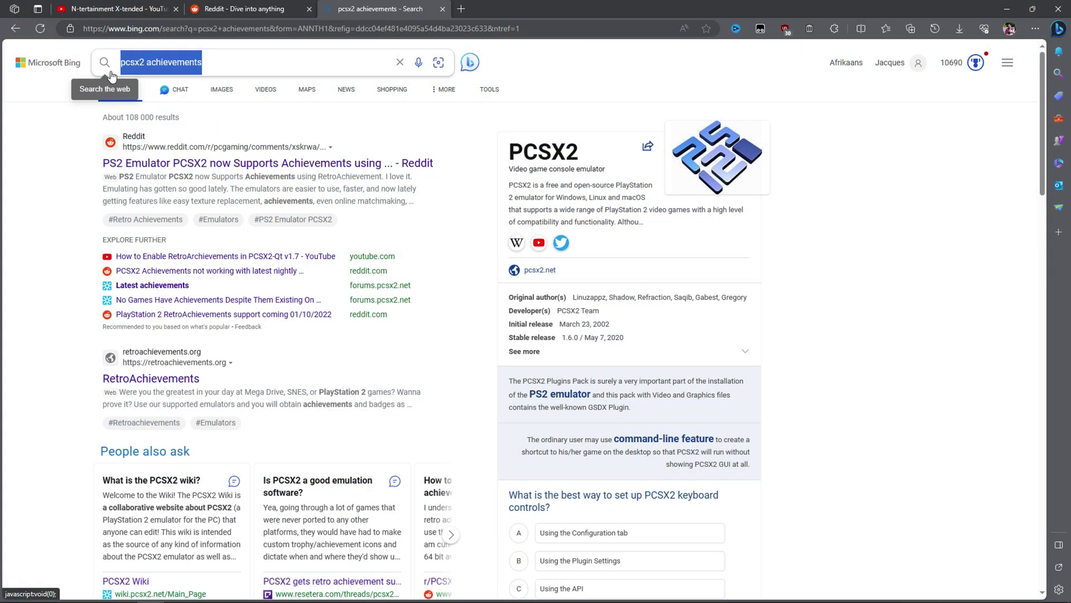
# - Switch to Edge, search Bing for "pcsx2 god of war", and read through the God of War page on the PCSX2 Wiki
pyautogui.write('pcsx2 ')
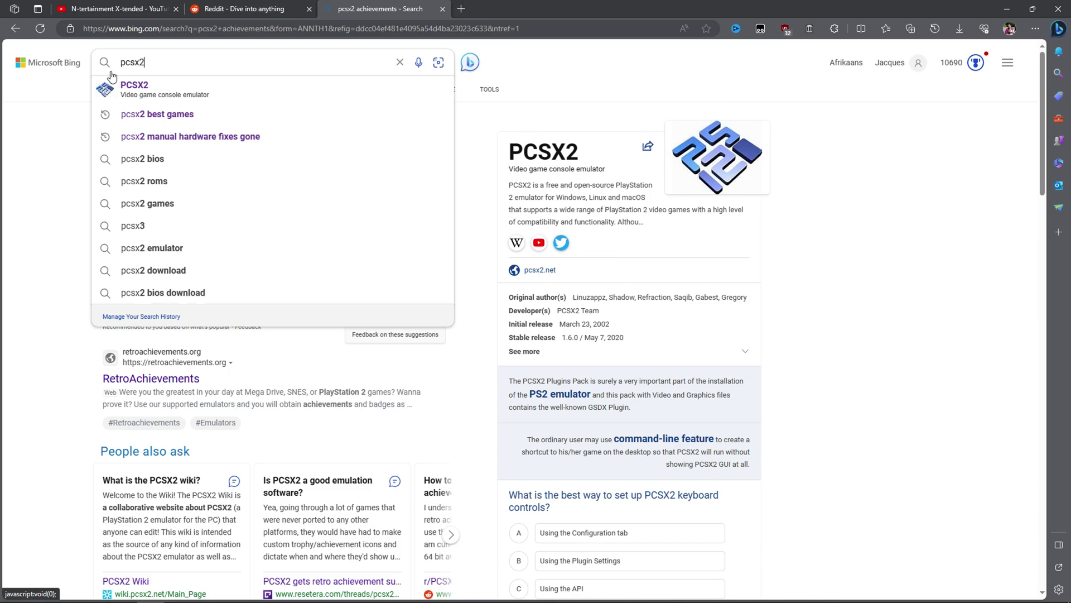
pyautogui.write('god of war')
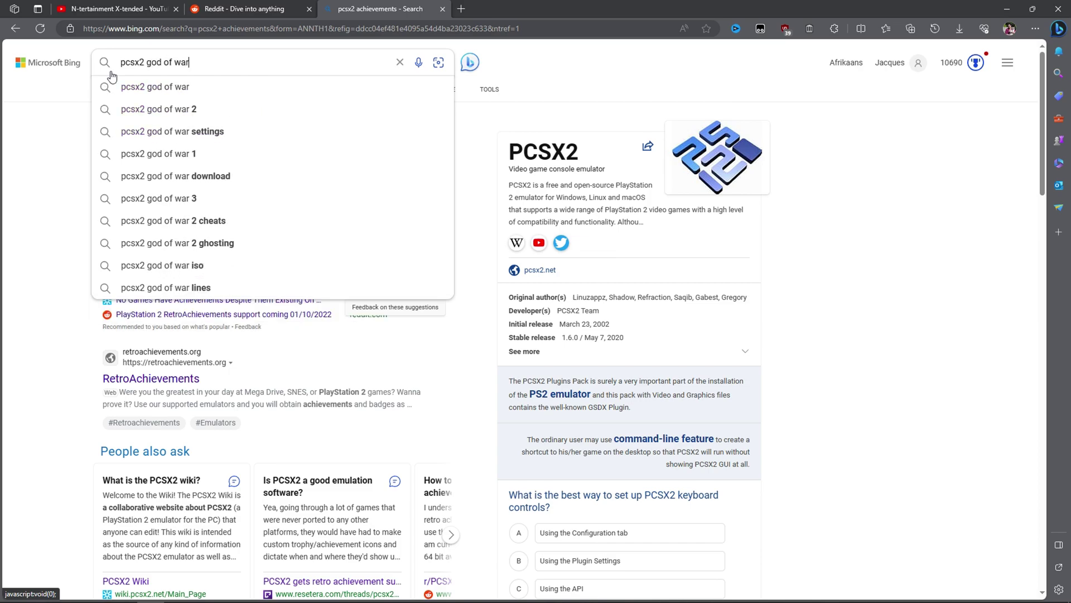
pyautogui.press('Return')
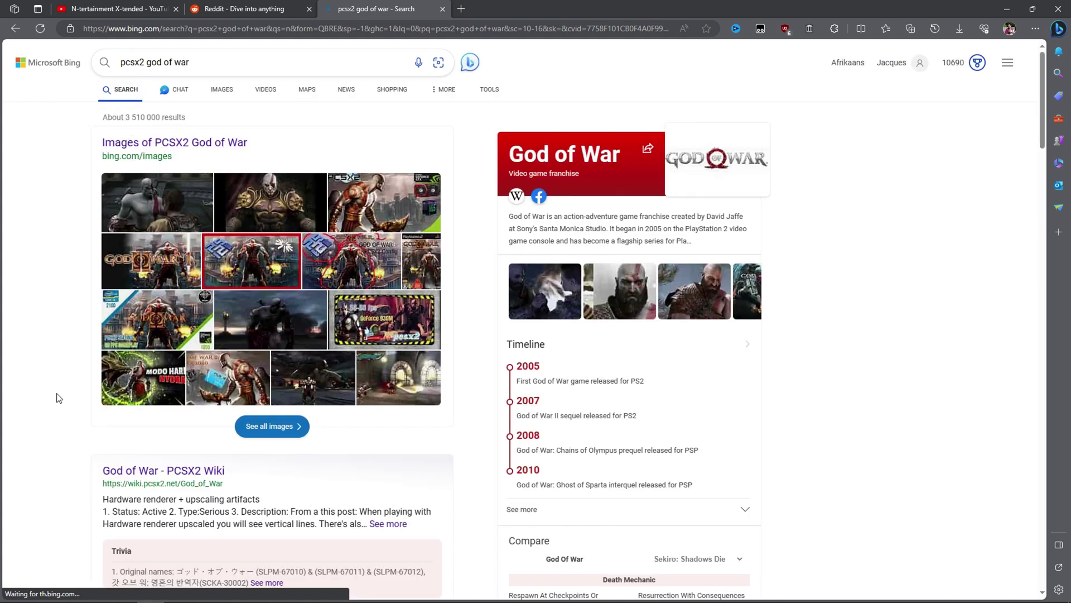
pyautogui.click(161, 481)
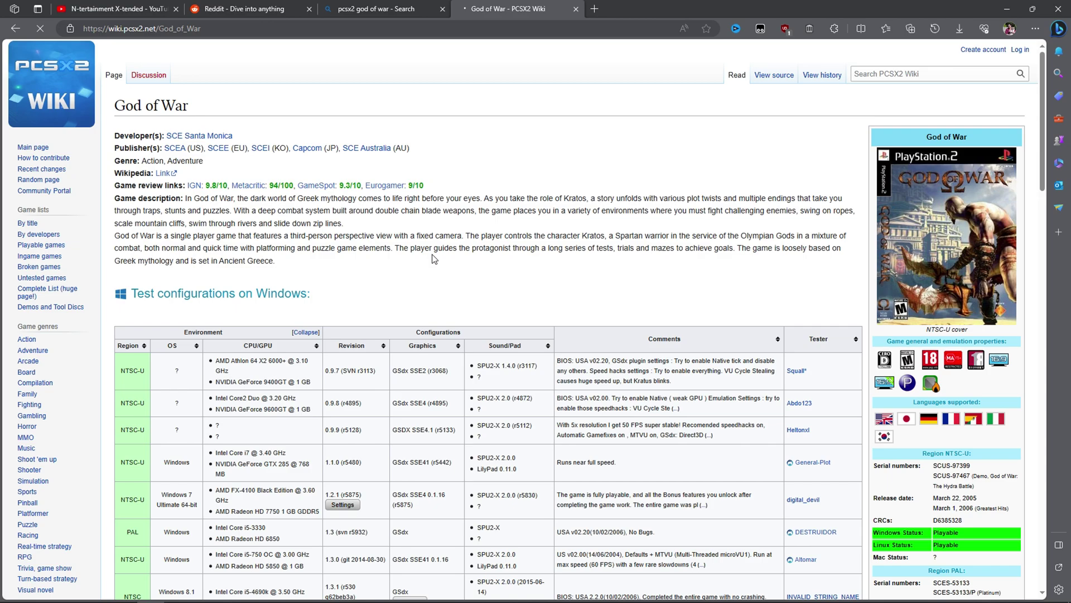
pyautogui.scroll(-6, 434, 259)
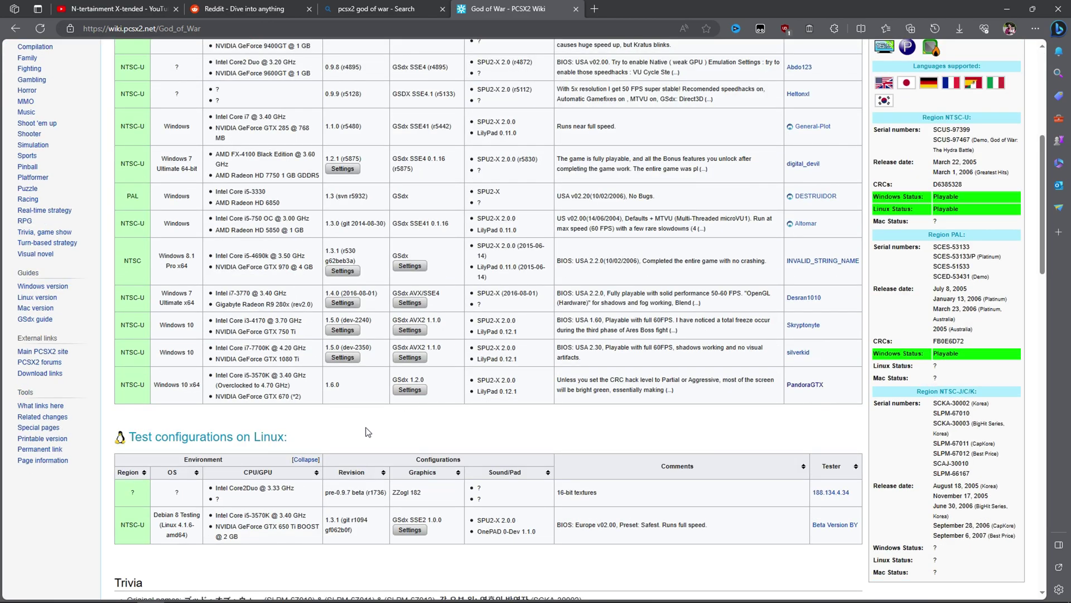
pyautogui.scroll(-2, 365, 428)
pyautogui.scroll(-7, 360, 377)
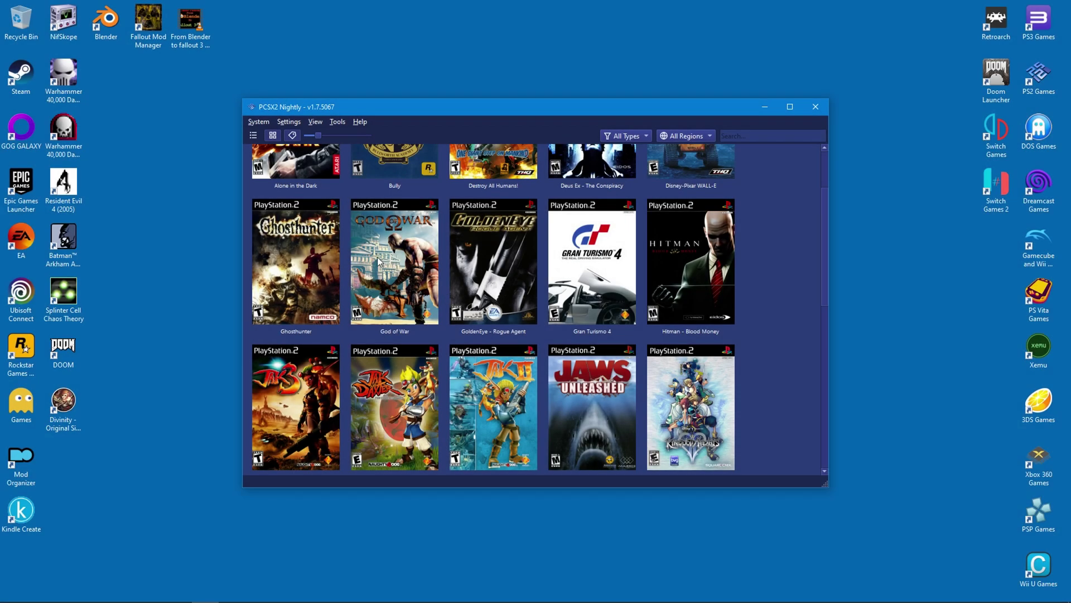
# - Switch back to PCSX2, launch God of War and show it in fullscreen
pyautogui.doubleClick(384, 274)
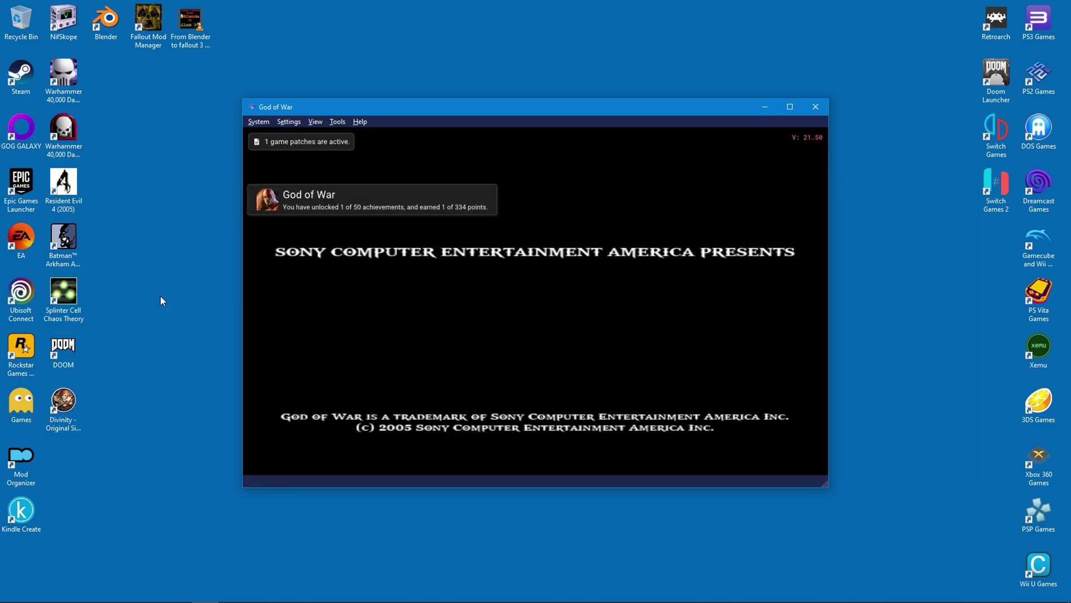
pyautogui.hotkey('alt', 'Return')
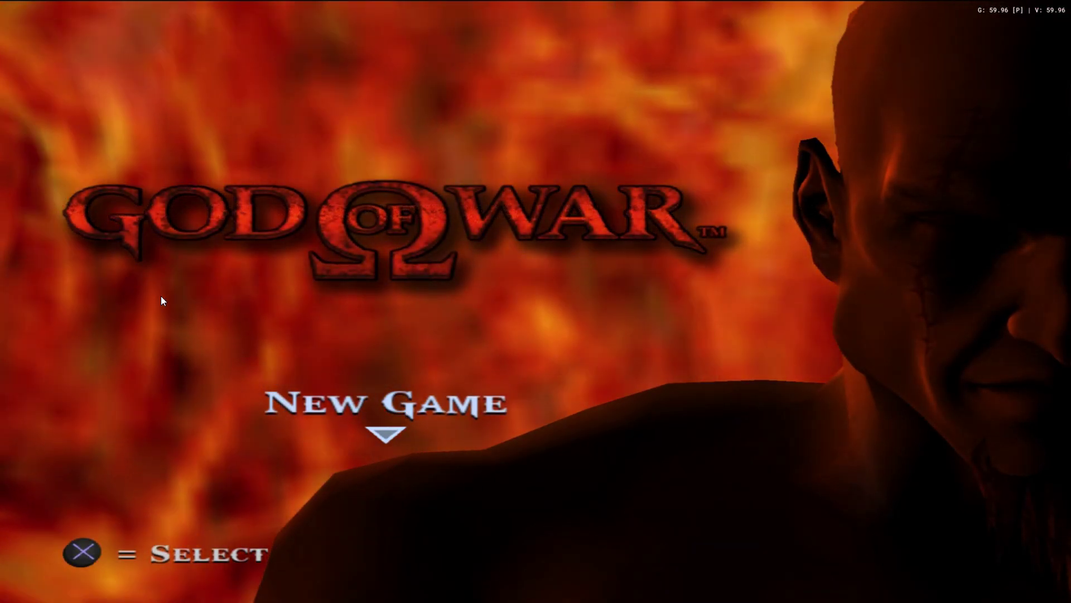
# - Open the Options of God of War and turn on Progressive Scan, keeping the new setting
pyautogui.press('Down')
pyautogui.press('Down')
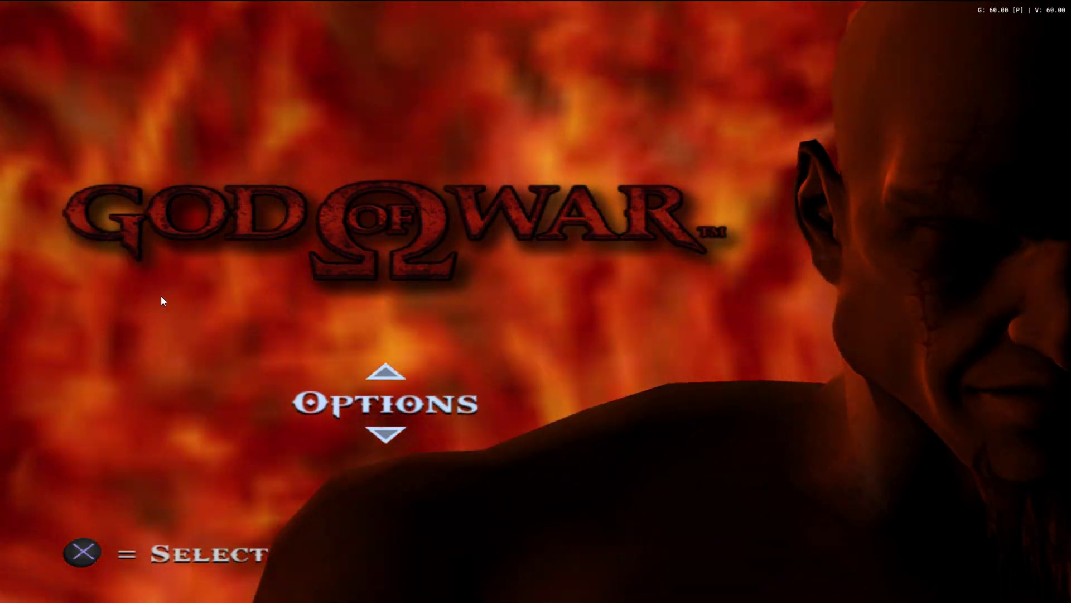
pyautogui.press('Return')
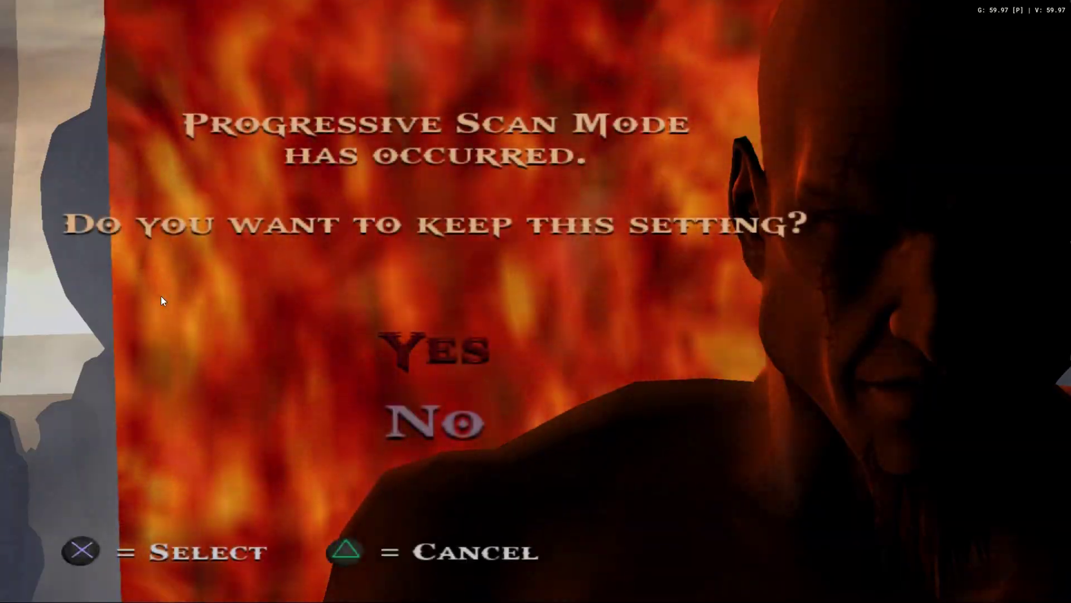
pyautogui.press('Return')
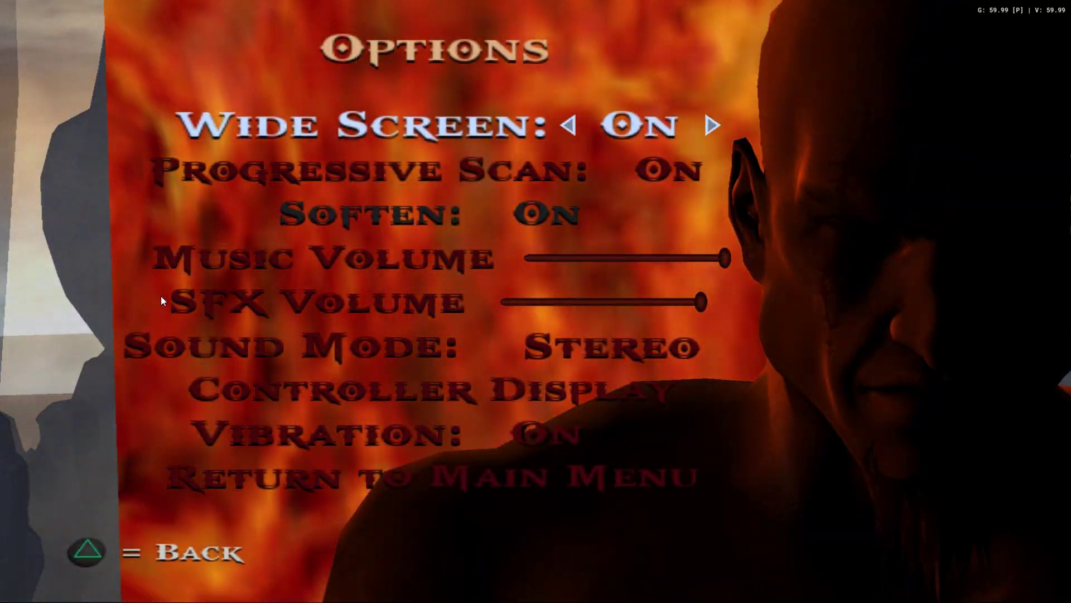